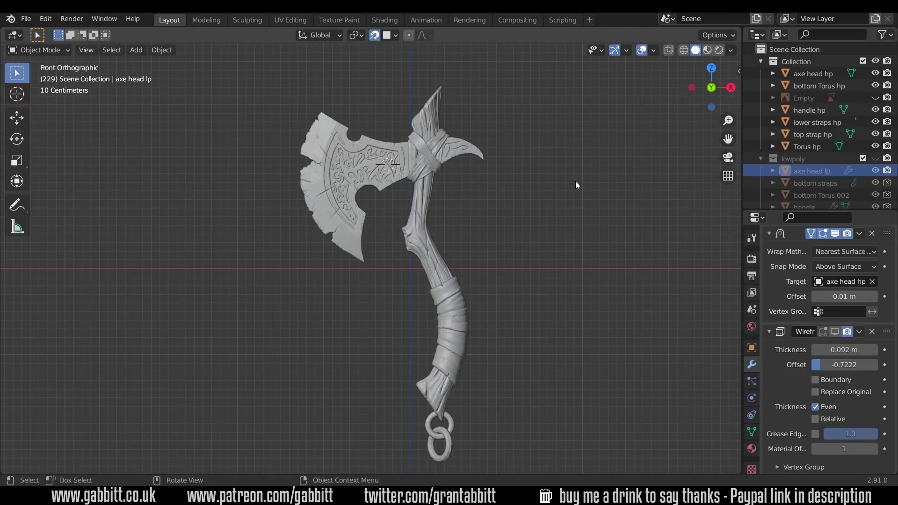
Step: Show the lowpoly collection and select the axe head, top strap, handle and bottom straps in turn to review their modifiers
click(875, 158)
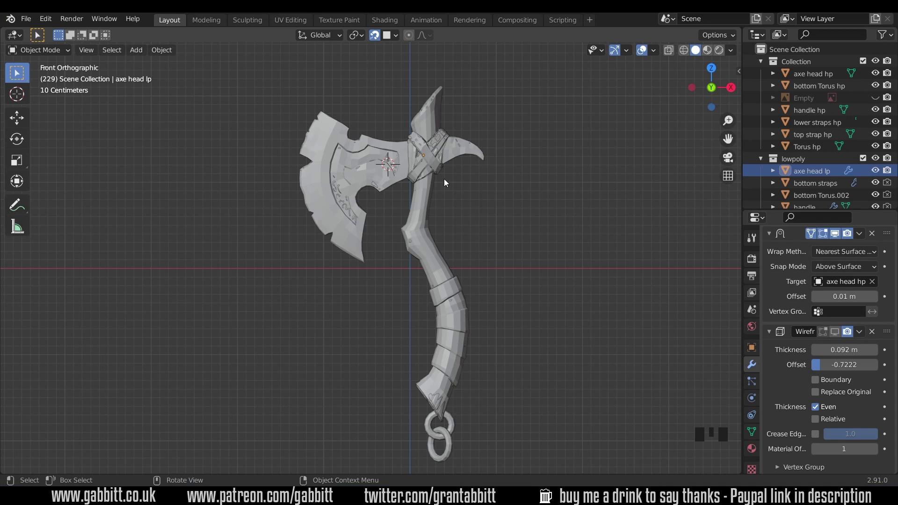
click(395, 174)
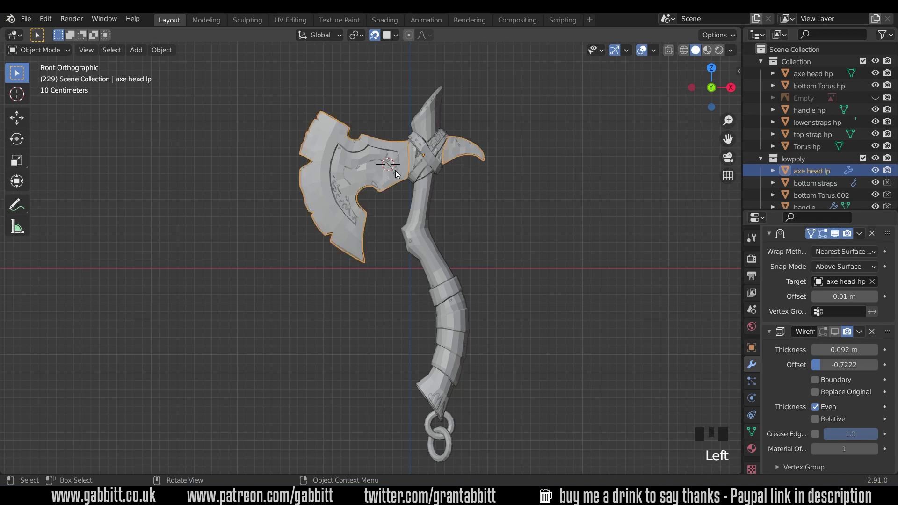
click(428, 146)
click(434, 113)
click(457, 315)
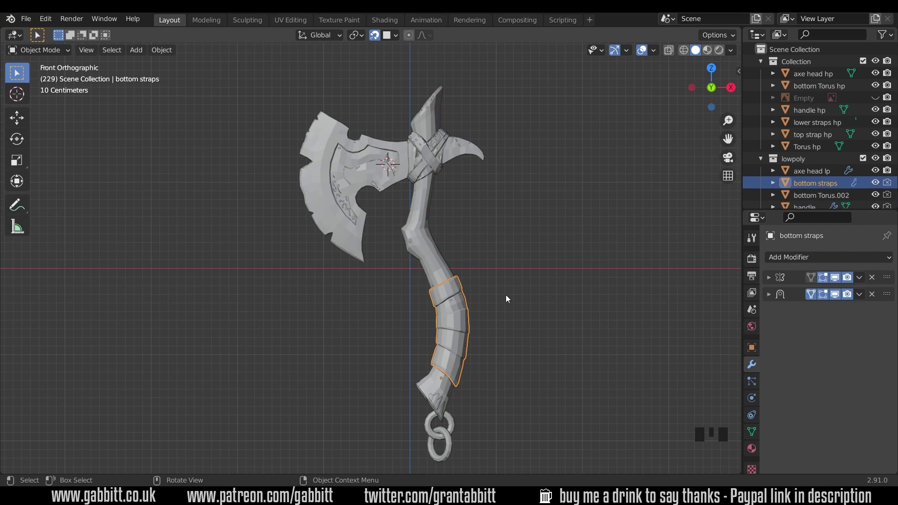
click(388, 197)
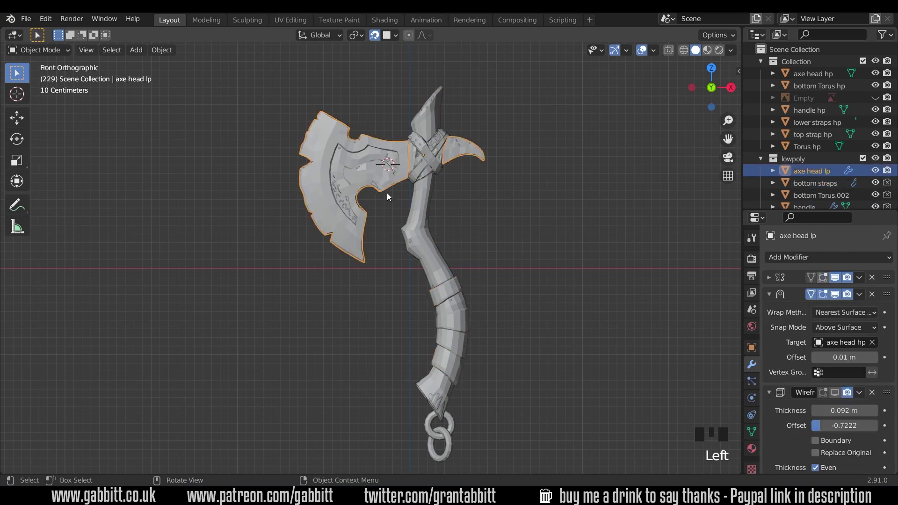
click(421, 161)
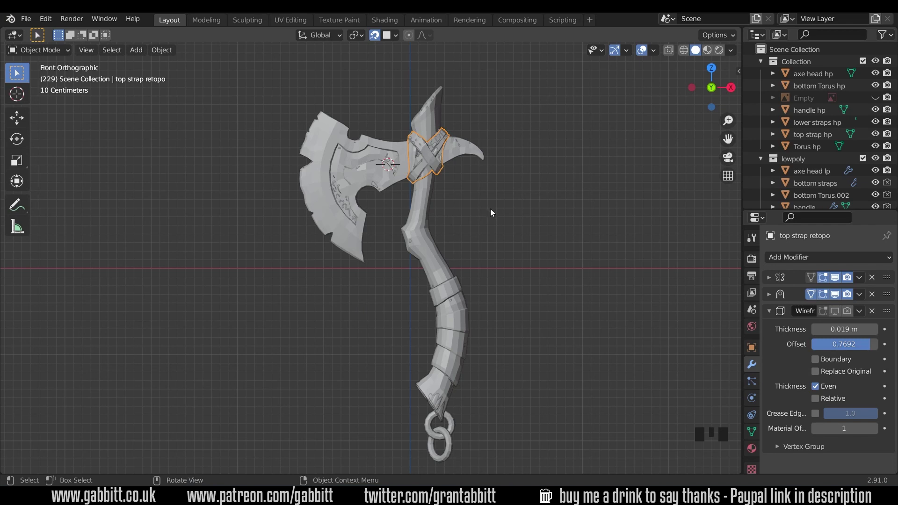
Step: Remove the Wireframe modifier from axe head lp, enter Edit Mode and enable On Cage for its Mirror modifier
click(378, 178)
click(378, 179)
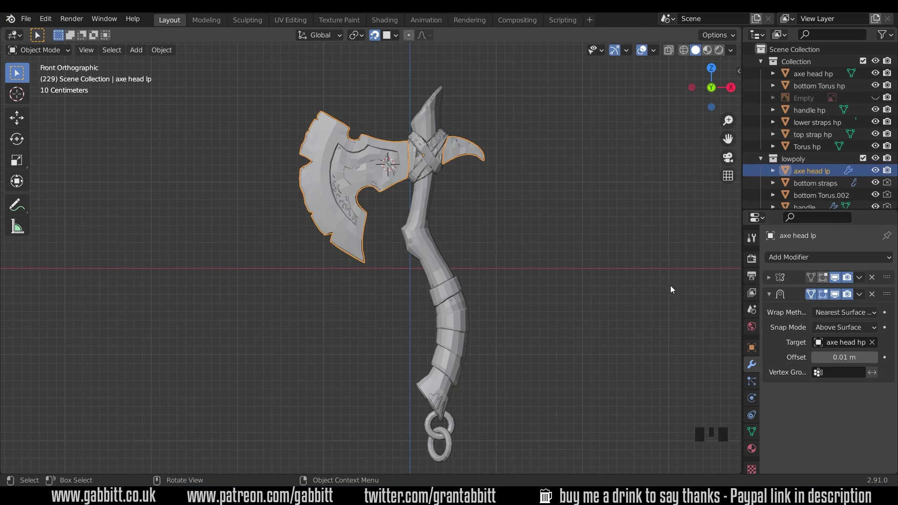
middle_drag(670, 285, 624, 310)
key(Tab)
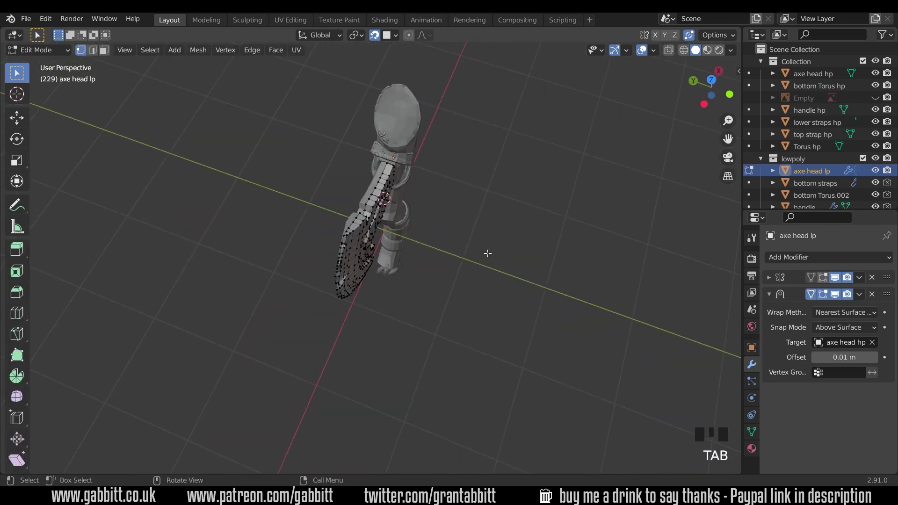
shift+middle_drag(398, 246, 445, 255)
shift+scroll(468, 281, up, 4)
shift+middle_drag(481, 321, 412, 299)
click(824, 278)
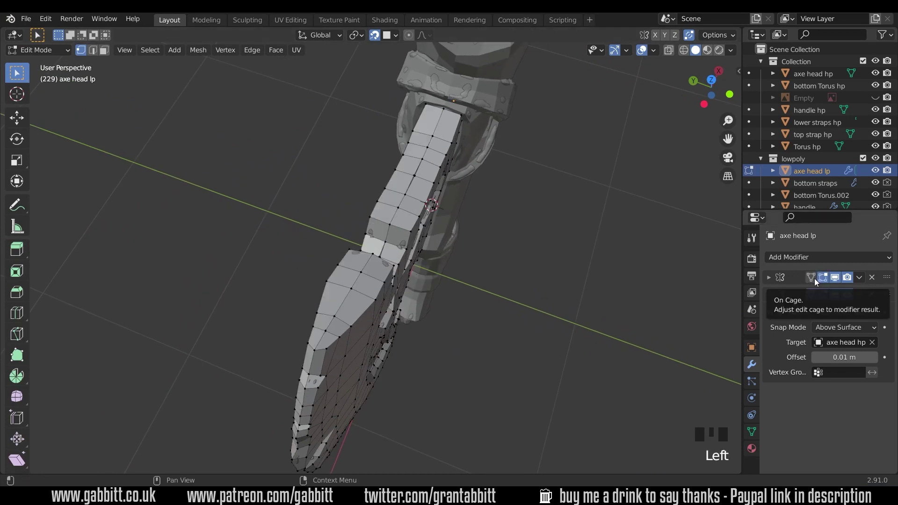
click(812, 278)
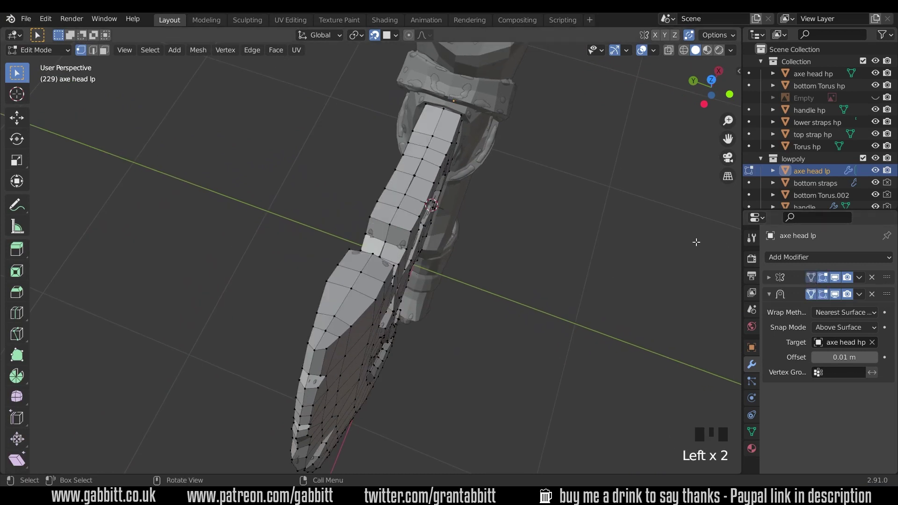
Step: Enable Clipping in the axe head's Mirror modifier settings
middle_drag(469, 188, 480, 205)
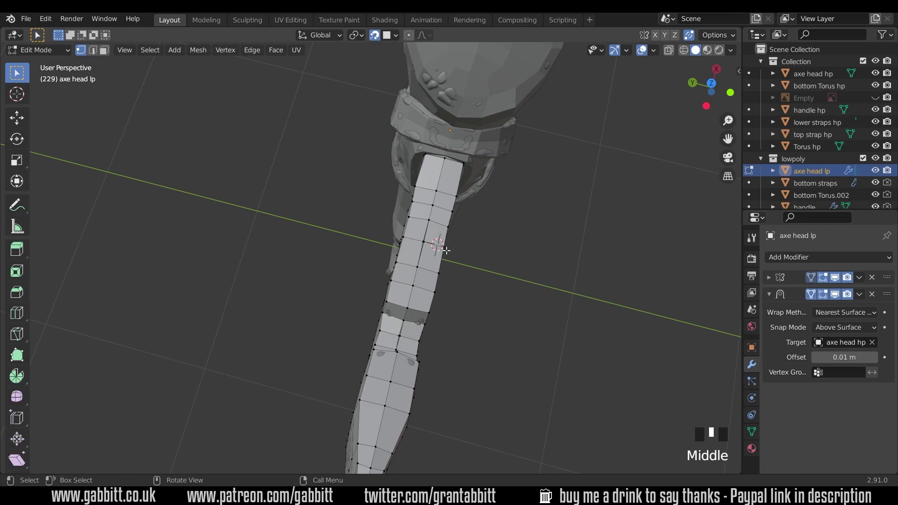
scroll(447, 250, up, 4)
click(769, 277)
click(823, 354)
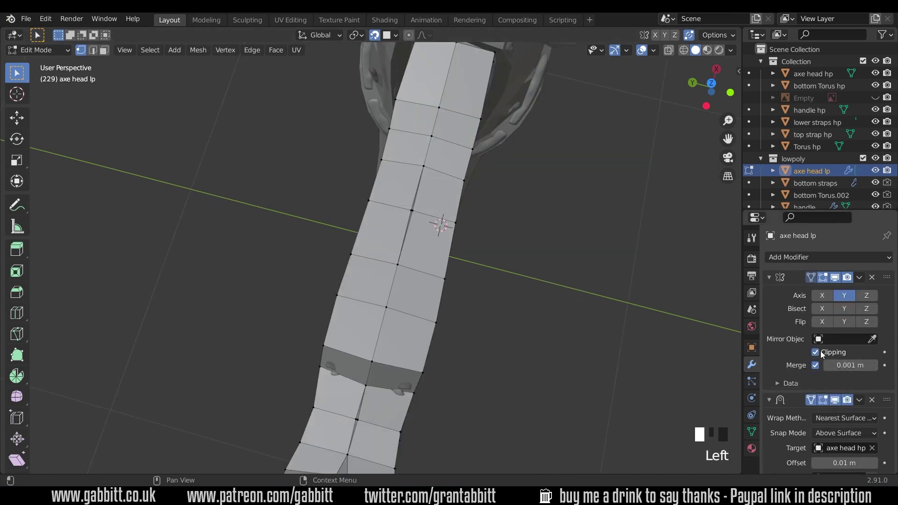
Step: Move the stray seam vertex on the axe head's upper edge about 0.013 m along Y onto the mirror centre line
click(420, 212)
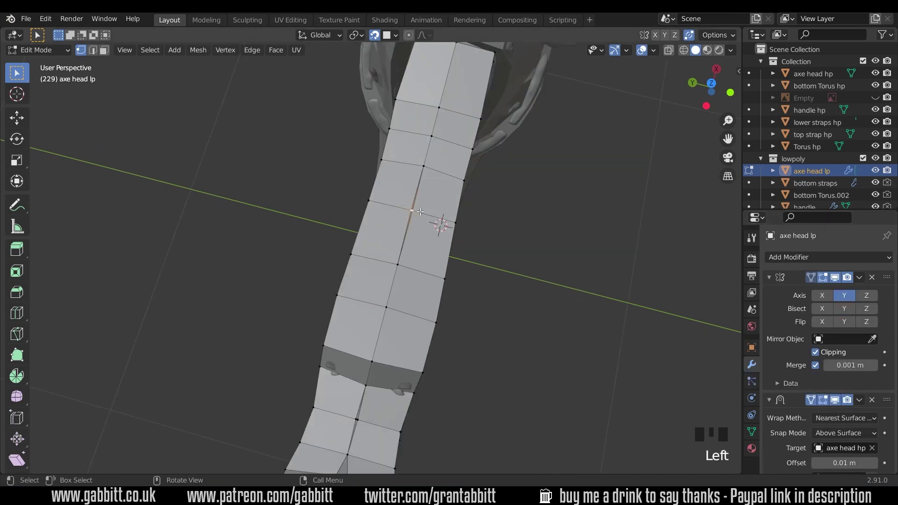
key(g)
key(y)
click(412, 210)
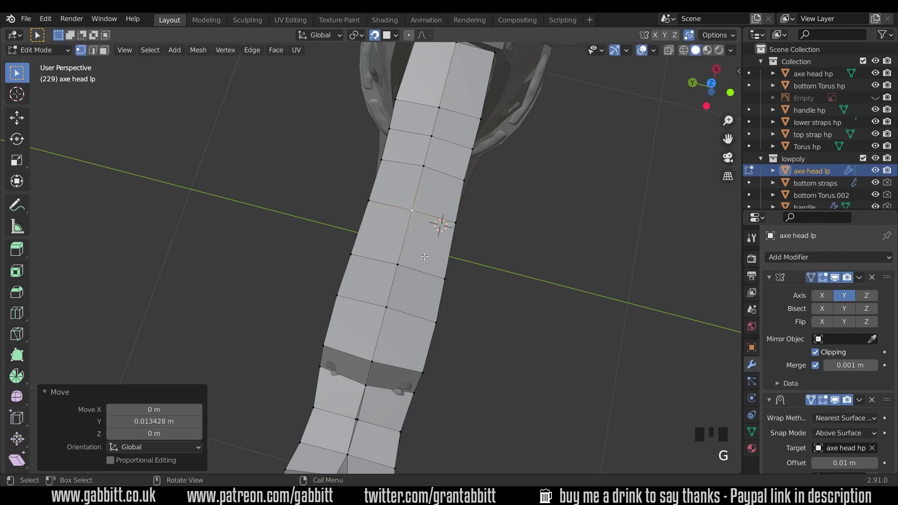
Step: Select the open seam vertices around the notch in the axe head's upper edge and move them about 0.026 m along Y
shift+middle_drag(397, 323, 431, 187)
middle_drag(417, 224, 384, 326)
shift+click(384, 326)
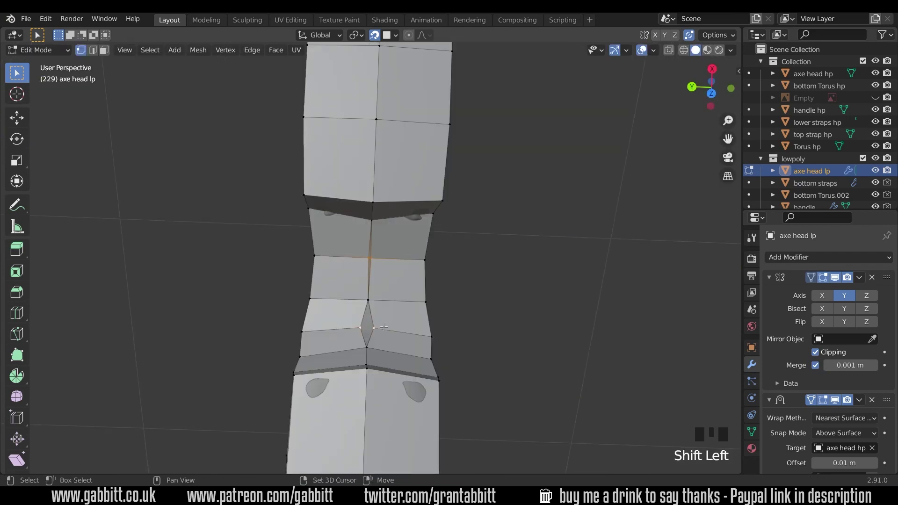
key(g)
key(y)
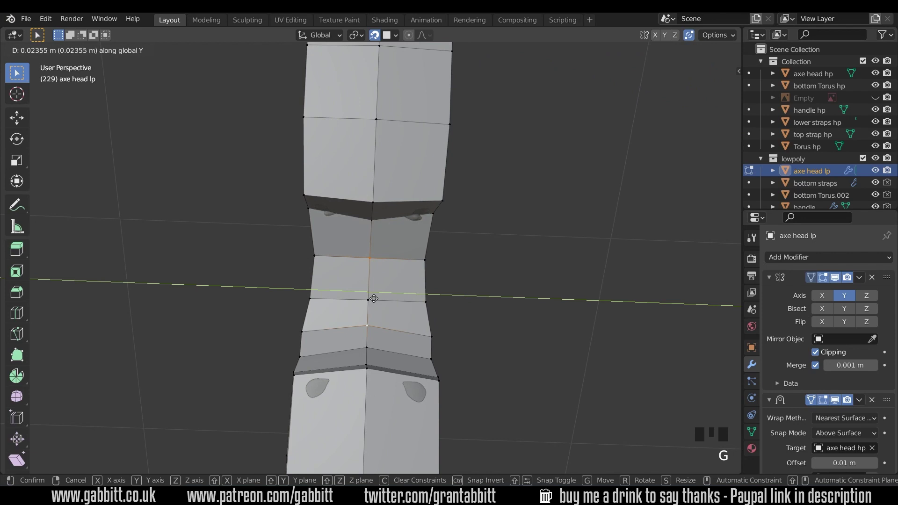
click(384, 336)
Step: Close the seam gap on the blade's cutting edge by moving its vertex about 0.014 m along Y, then nudging it slightly
middle_drag(384, 336, 407, 252)
scroll(387, 319, down, 4)
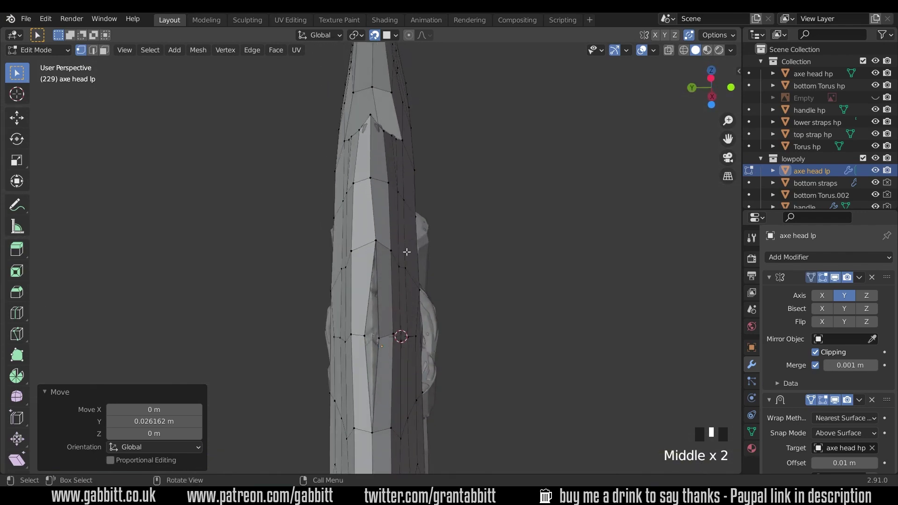
key(g)
key(y)
click(369, 336)
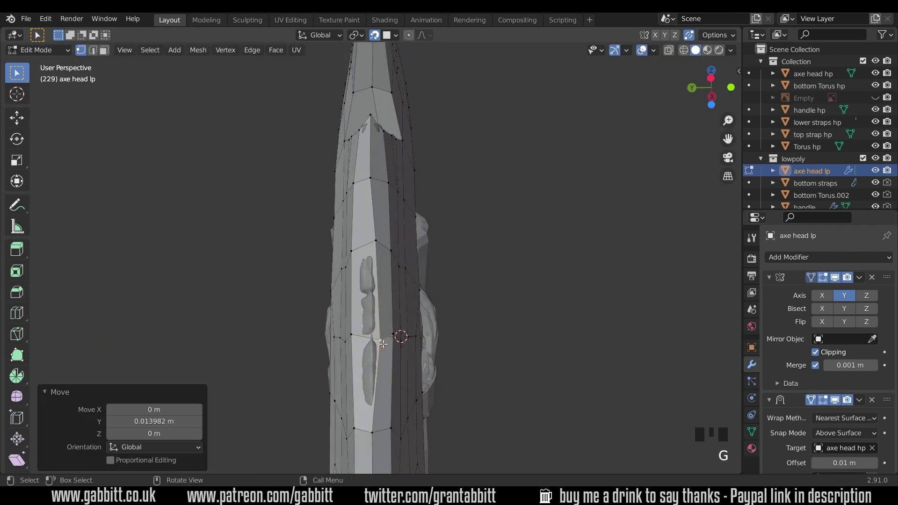
key(g)
click(450, 311)
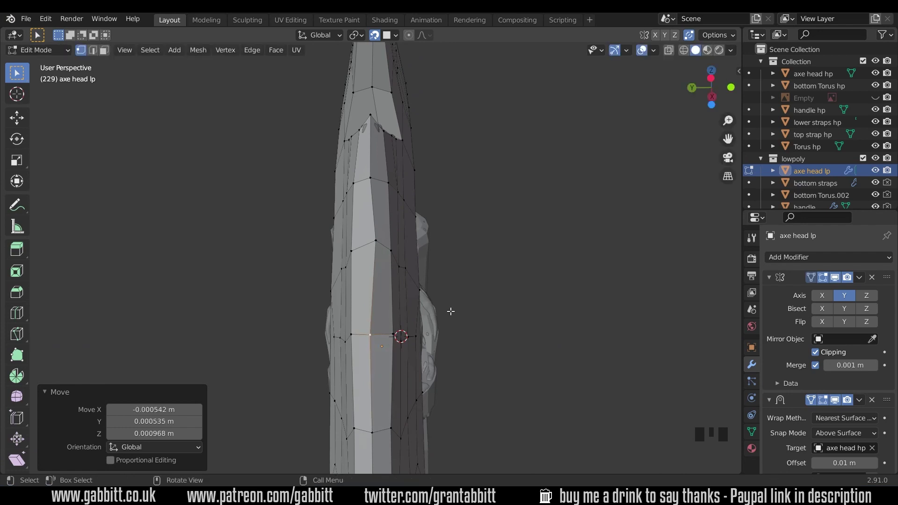
Step: Return the axe head to Object Mode, apply its Mirror and Shrinkwrap modifiers in that order, and check the mesh in Edit Mode
scroll(470, 310, down, 4)
shift+middle_drag(463, 321, 728, 294)
scroll(307, 417, down, 3)
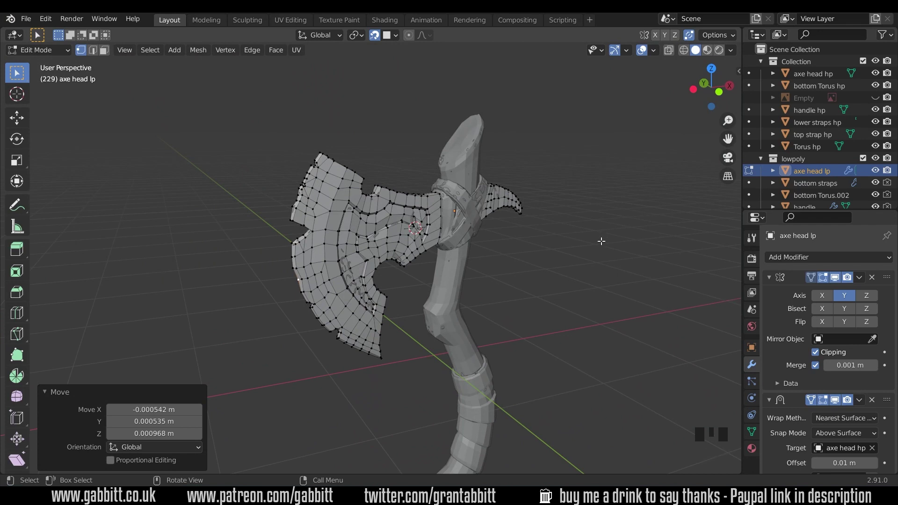
middle_drag(582, 253, 555, 186)
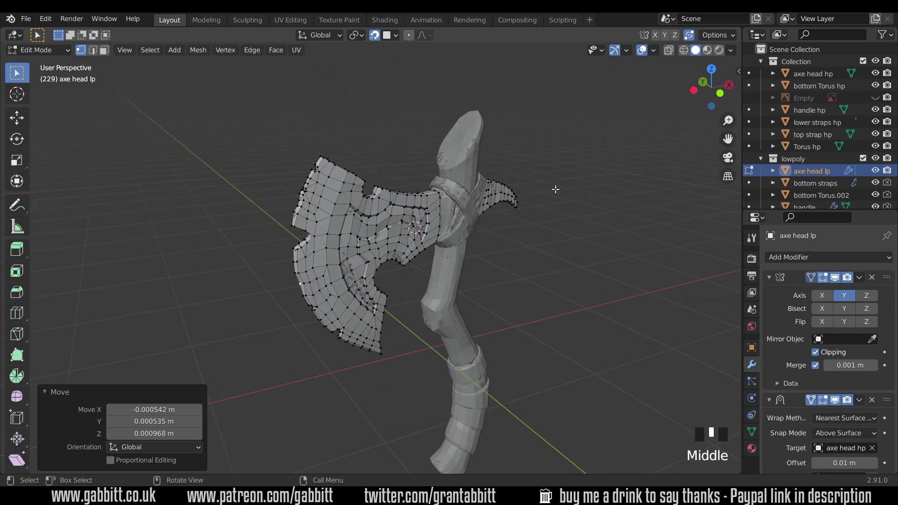
key(Tab)
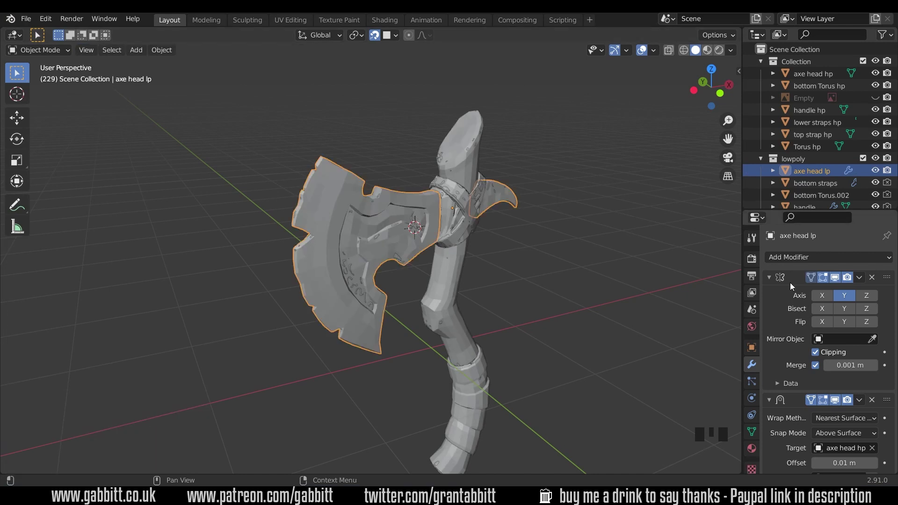
key(ctrl+a)
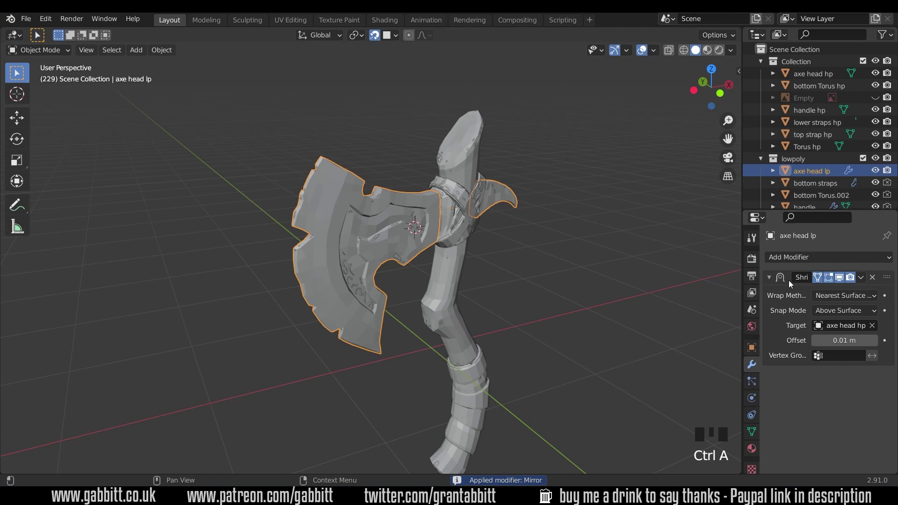
key(ctrl+a)
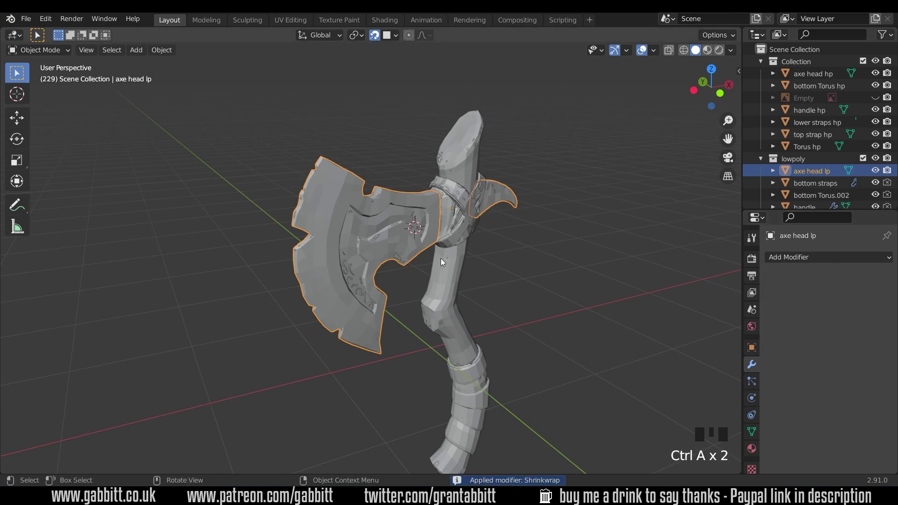
middle_drag(441, 258, 500, 290)
key(Tab)
key(Tab)
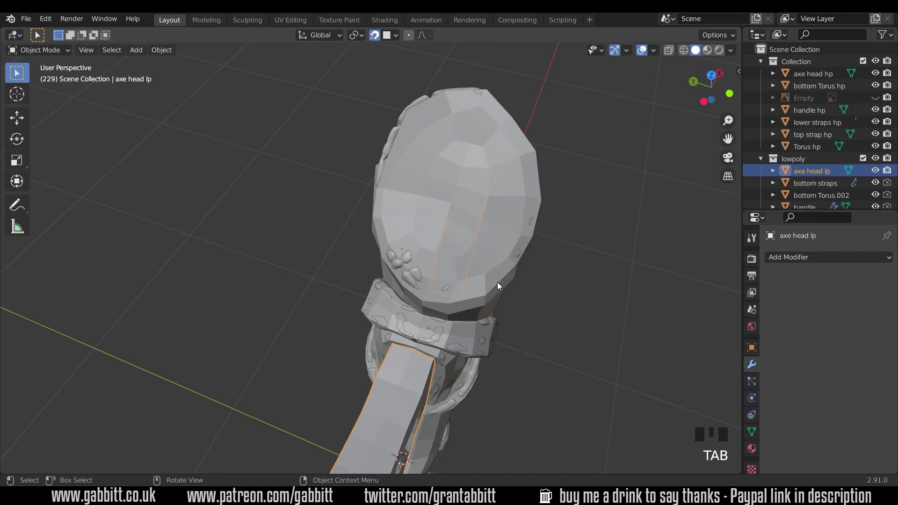
Step: Select the low-poly handle and inspect the geometry around its upper end
click(498, 282)
middle_drag(498, 282, 476, 277)
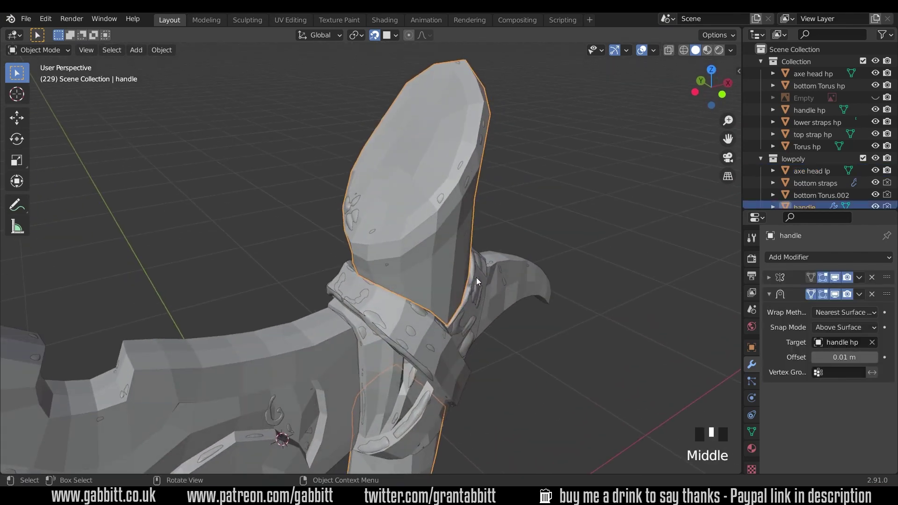
scroll(477, 277, down, 2)
middle_drag(450, 201, 588, 203)
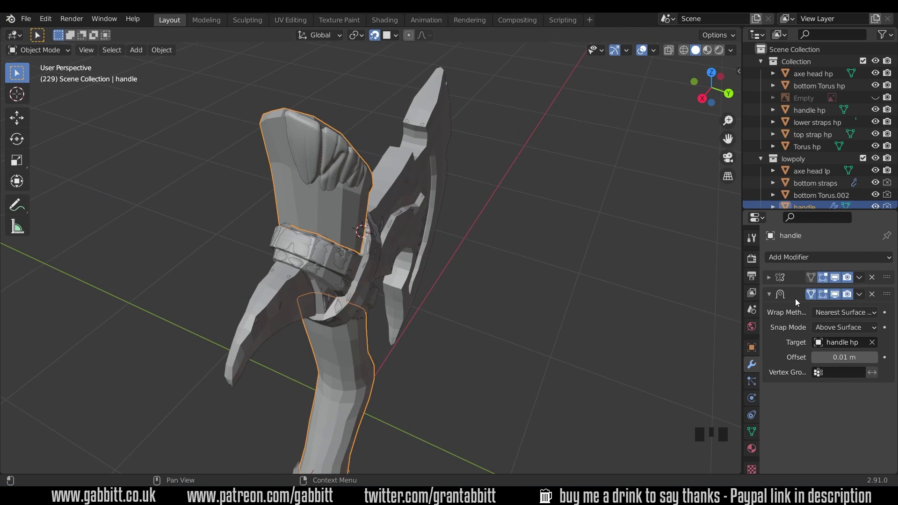
Step: Try applying the handle's Shrinkwrap modifier before its Mirror modifier, examine the mesh in Edit Mode, and undo it
key(ctrl+a)
middle_drag(449, 243, 388, 257)
key(Tab)
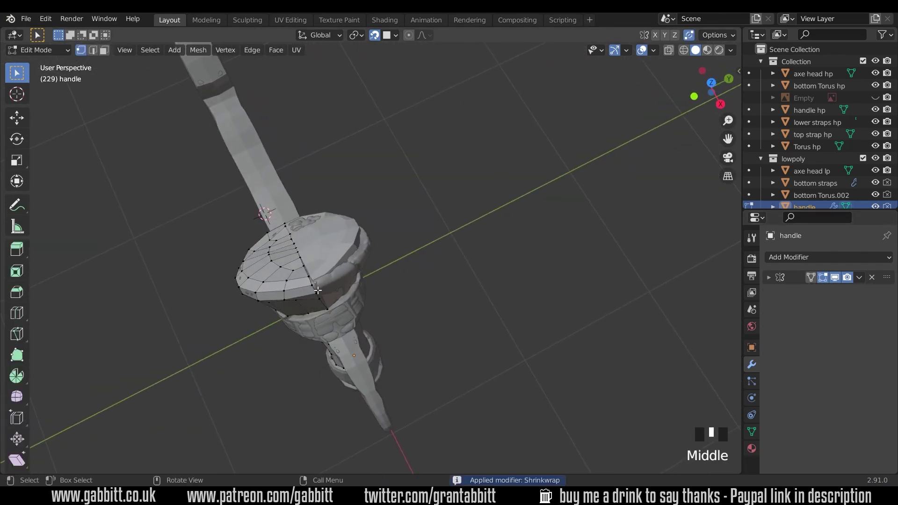
middle_drag(313, 289, 474, 249)
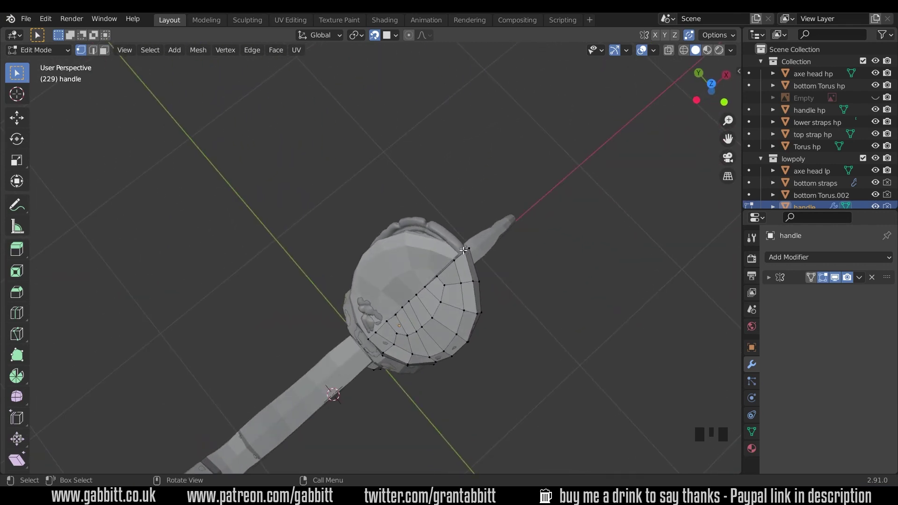
middle_drag(466, 264, 327, 251)
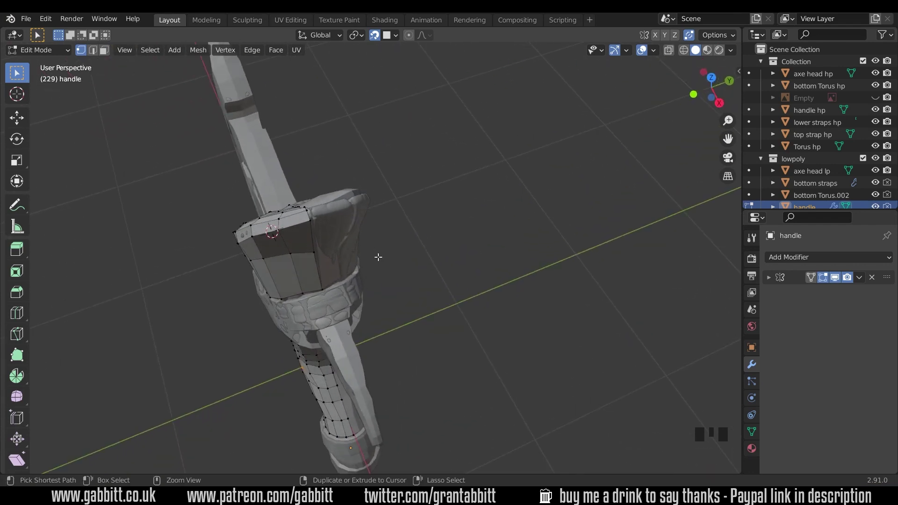
key(ctrl+z)
middle_drag(385, 269, 436, 271)
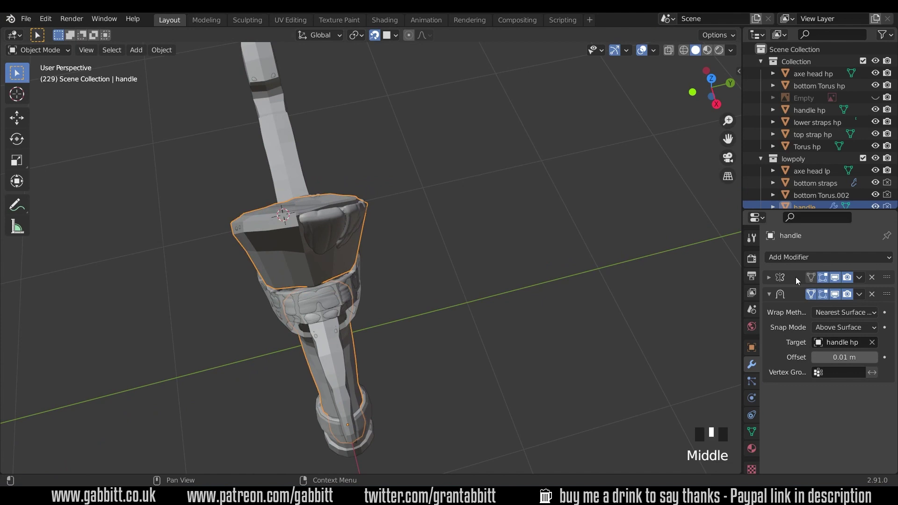
Step: Apply the handle's Mirror modifier followed by its Shrinkwrap modifier, and enter Edit Mode
key(ctrl+a)
key(ctrl+a)
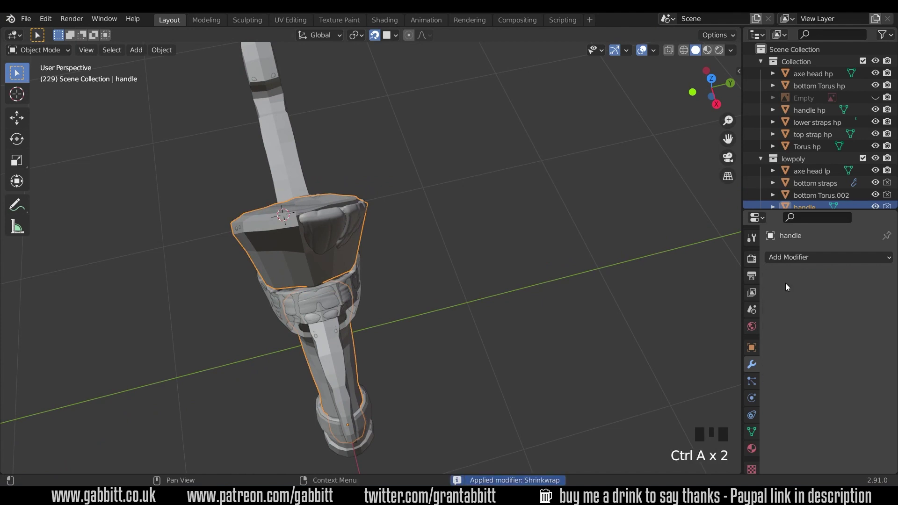
key(Tab)
Step: Move vertices around the rim of the handle's upper tip outward to cover the protruding high-poly surface
middle_drag(311, 264, 248, 230)
scroll(337, 246, up, 2)
key(g)
click(310, 184)
key(g)
click(282, 189)
key(g)
click(345, 171)
click(304, 226)
key(g)
click(303, 215)
key(g)
click(280, 214)
Step: Reposition vertices on the side of the handle's tip, just below its slanted face, to cover the high-poly bulges
scroll(290, 187, up, 3)
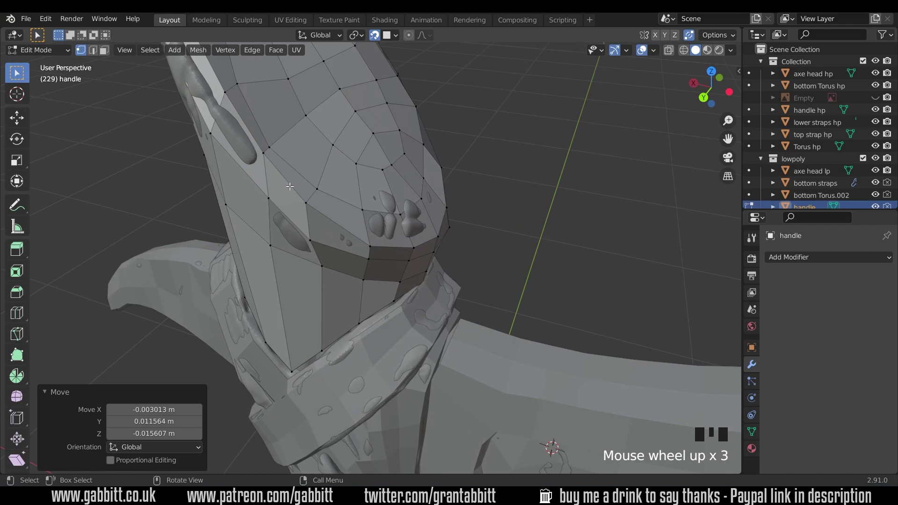
shift+middle_drag(290, 187, 339, 234)
click(328, 183)
key(g)
click(330, 191)
key(g)
middle_drag(331, 192, 338, 214)
click(371, 193)
click(347, 210)
key(g)
click(335, 213)
click(349, 258)
key(g)
click(349, 267)
key(g)
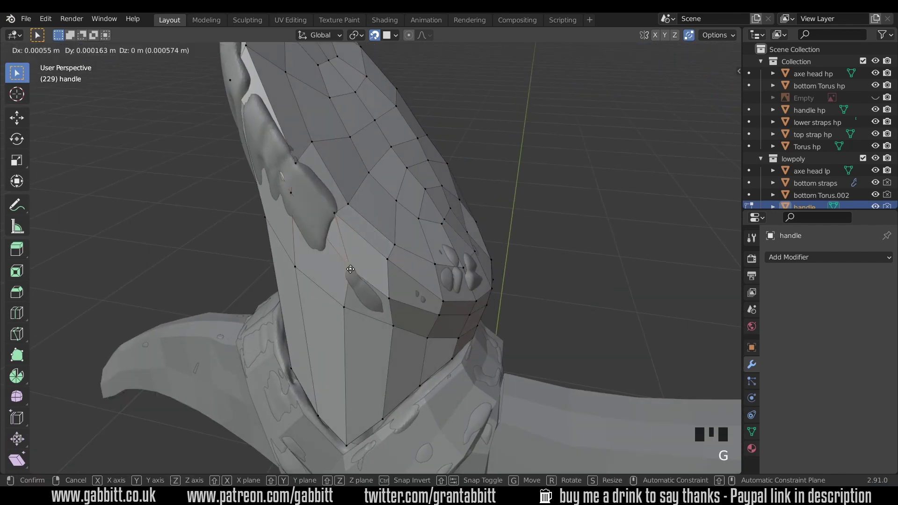
click(351, 270)
Step: Nudge the remaining side vertices near the lower end of the tip's slanted face outward and return to Object Mode
middle_drag(351, 270, 476, 249)
key(g)
click(377, 254)
mouse_move(409, 242)
middle_down()
mouse_move(433, 251)
mouse_move(417, 247)
middle_up()
key(g)
click(433, 248)
middle_drag(433, 248, 488, 288)
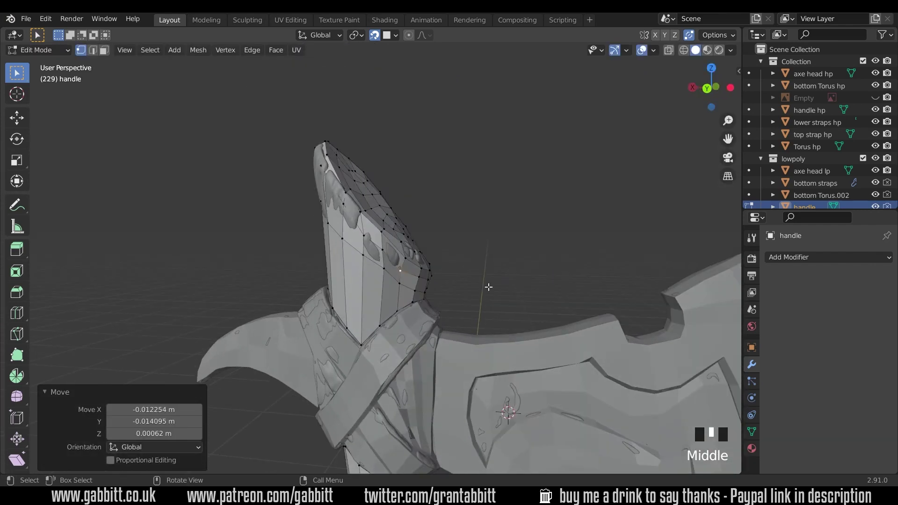
key(Tab)
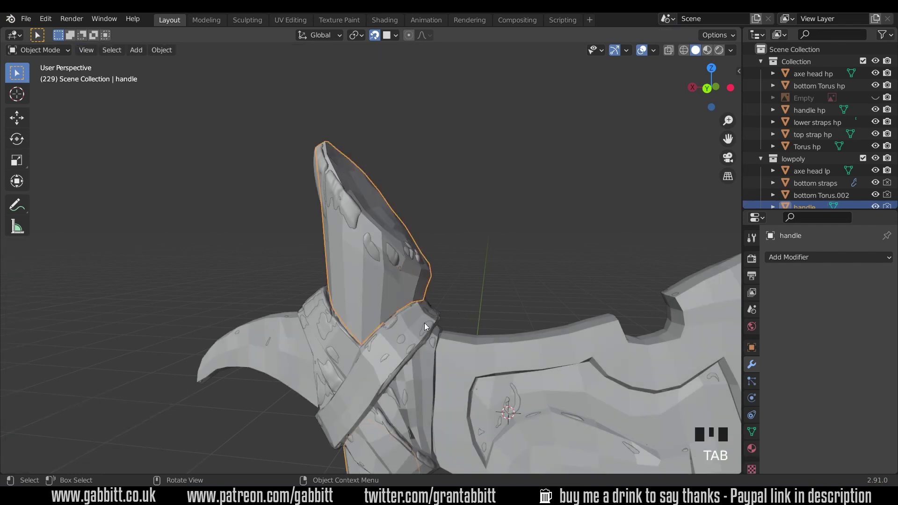
Step: Apply the top strap's Mirror modifier followed by its Shrinkwrap modifier
click(424, 326)
click(423, 333)
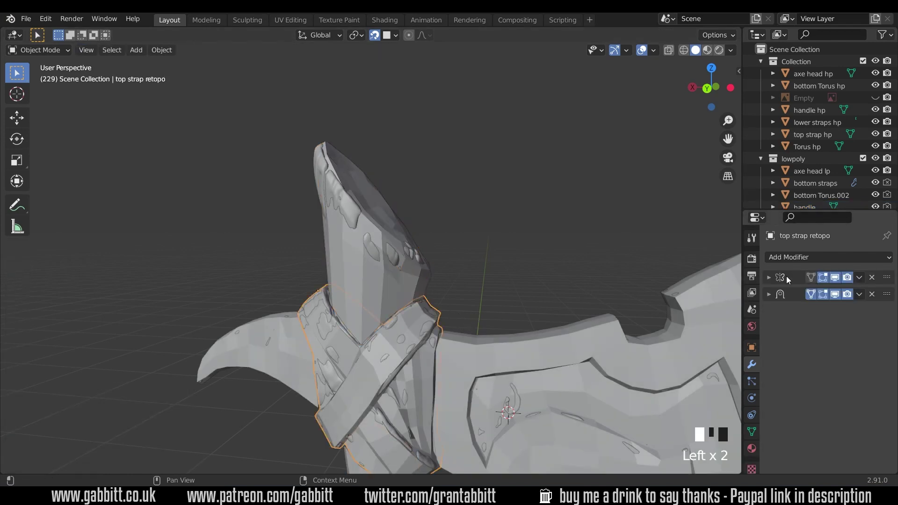
key(ctrl+a)
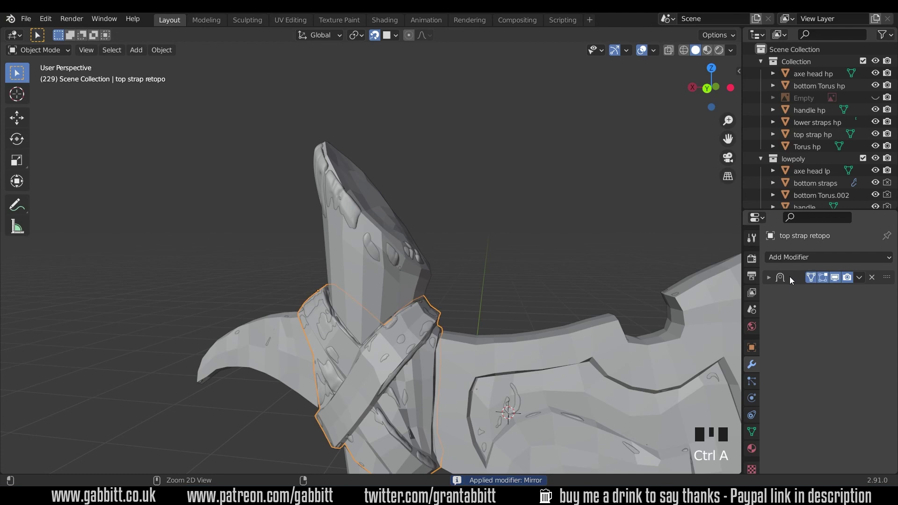
key(ctrl+a)
Step: Apply the Mirror and Shrinkwrap modifiers of the bottom straps wrapped around the grip
scroll(511, 318, down, 2)
shift+middle_drag(511, 318, 454, 311)
click(454, 311)
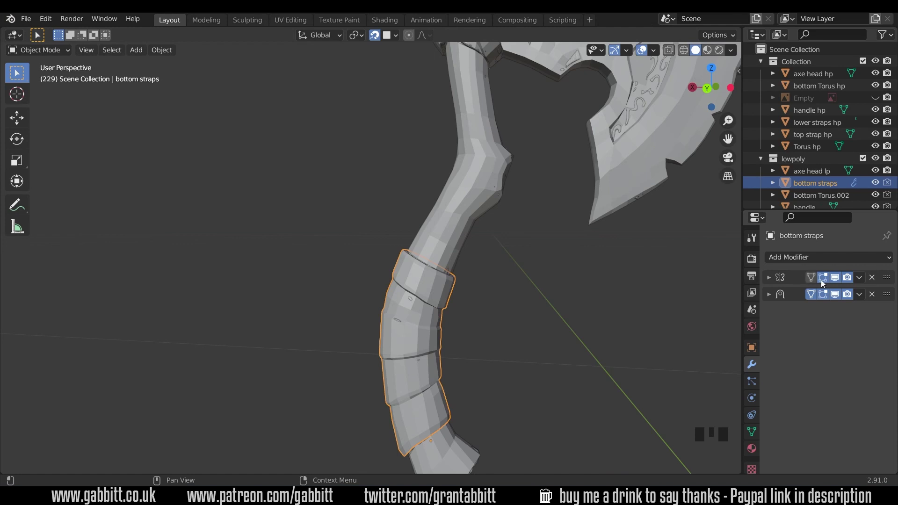
click(859, 278)
click(813, 291)
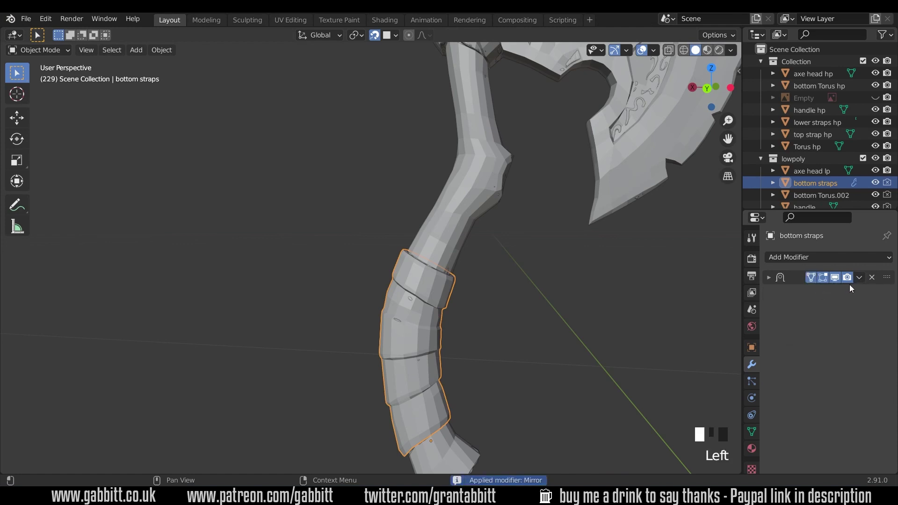
click(853, 282)
click(808, 291)
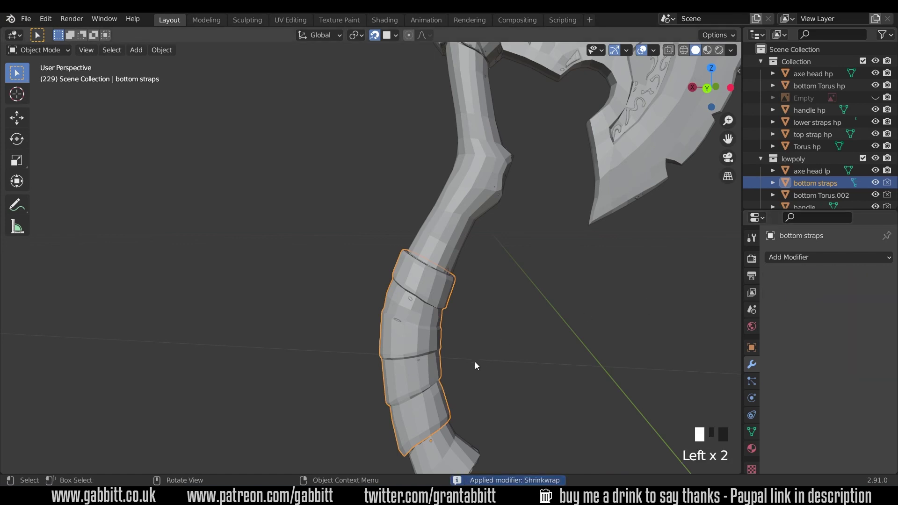
Step: Apply the Shrinkwrap modifier of the upper ring hanging from the handle's lower end
shift+middle_drag(475, 361, 474, 196)
click(464, 363)
key(ctrl+a)
click(464, 382)
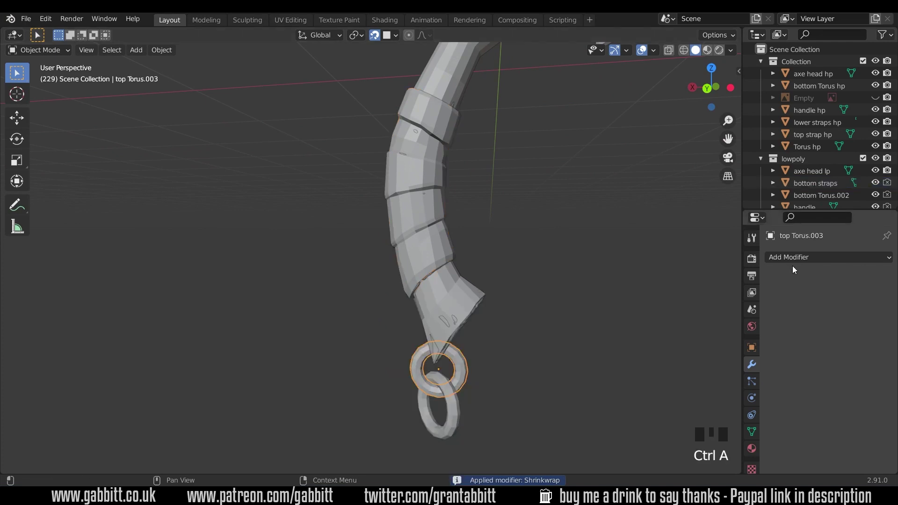
Step: Check the lower ring, handle, axe head and straps one by one for modifiers that still need applying
click(452, 411)
middle_drag(458, 366, 373, 320)
click(464, 322)
middle_drag(464, 322, 309, 317)
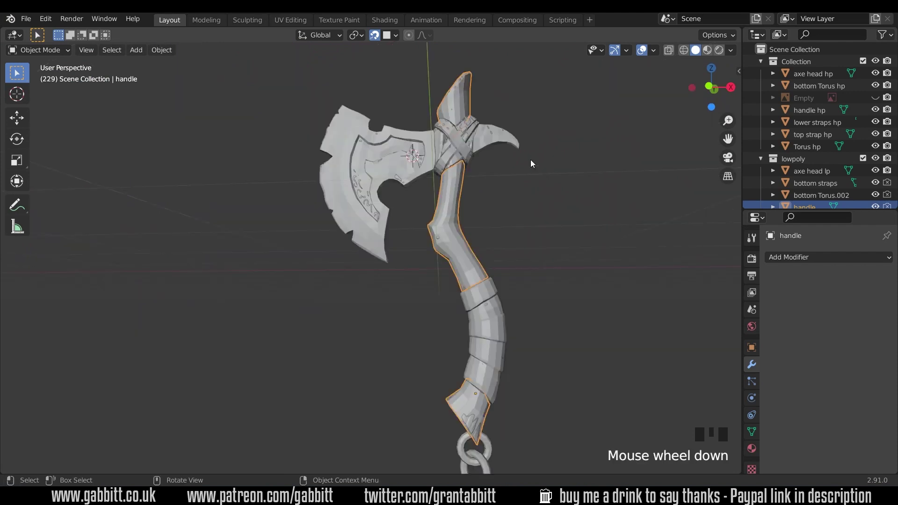
click(423, 142)
click(453, 121)
click(456, 215)
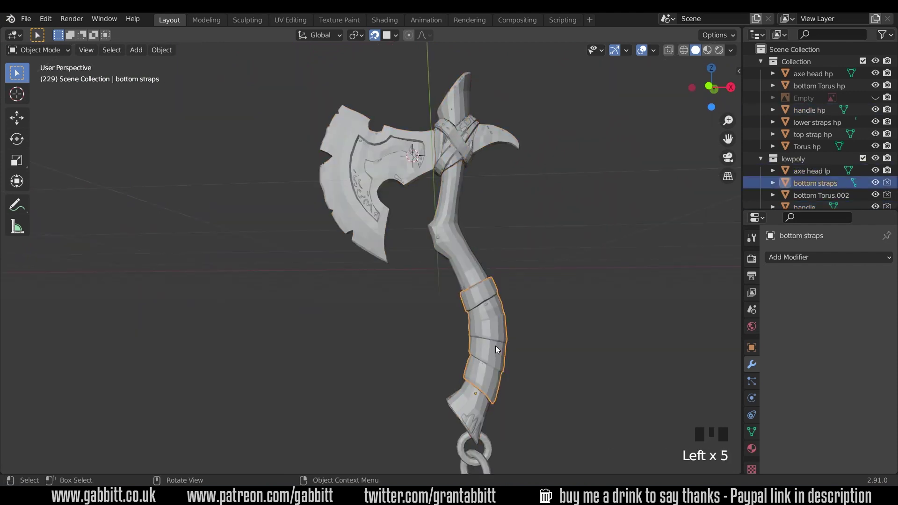
click(480, 435)
click(487, 445)
Step: Hide the high-poly collection so that only the low-poly axe parts are displayed
middle_drag(505, 374, 495, 269)
scroll(505, 193, up, 4)
shift+middle_drag(504, 192, 420, 246)
scroll(490, 220, up, 3)
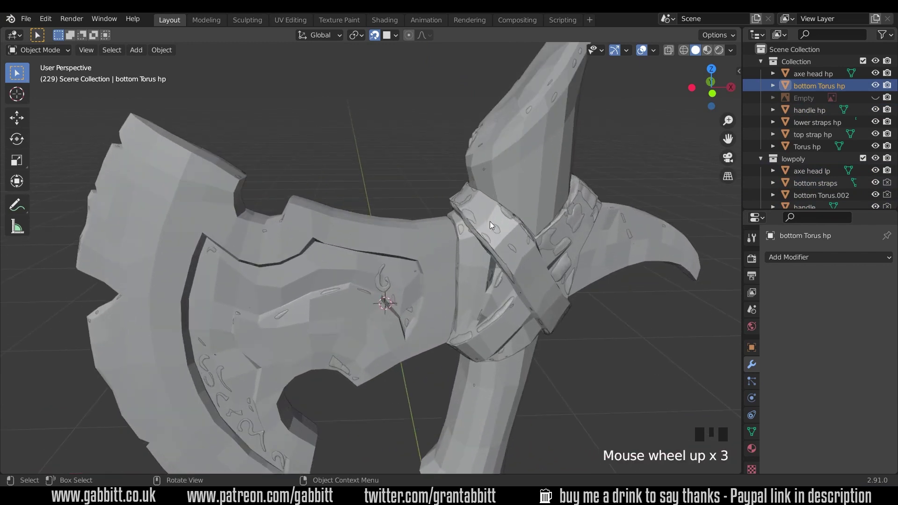
click(519, 177)
shift+middle_drag(519, 177, 468, 187)
click(468, 188)
click(573, 149)
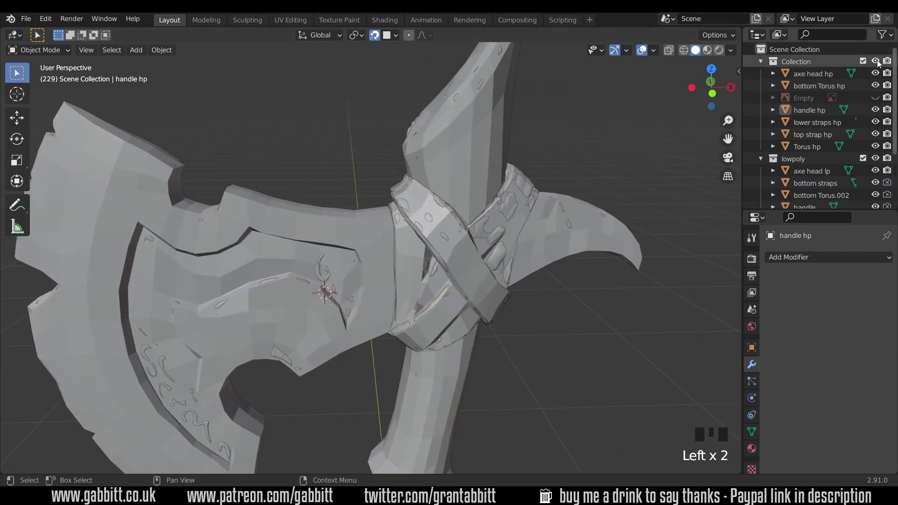
click(875, 62)
middle_drag(597, 206, 552, 205)
Step: Join the low-poly axe head, handle and straps, without the rings, into one object and rename it "axe lp"
click(540, 197)
scroll(557, 227, down, 9)
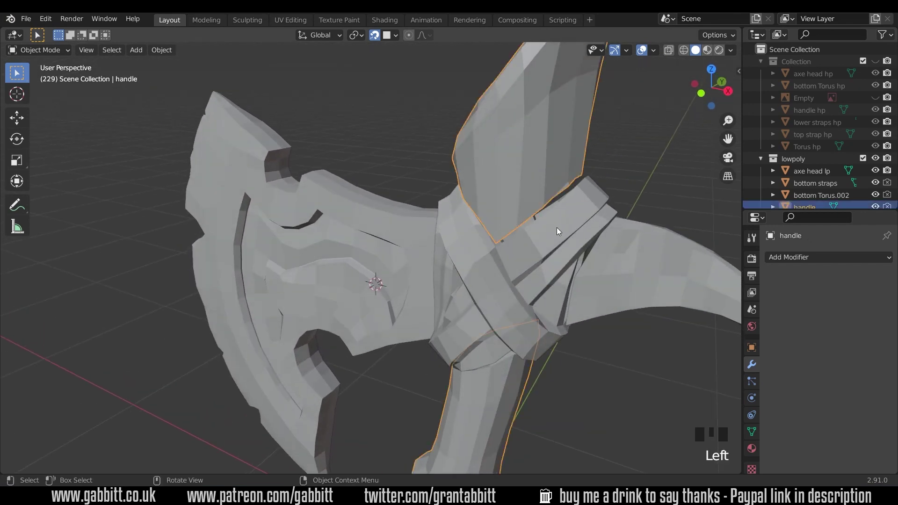
shift+middle_drag(476, 262, 486, 200)
drag(367, 160, 476, 328)
middle_drag(504, 330, 473, 266)
scroll(473, 266, up, 5)
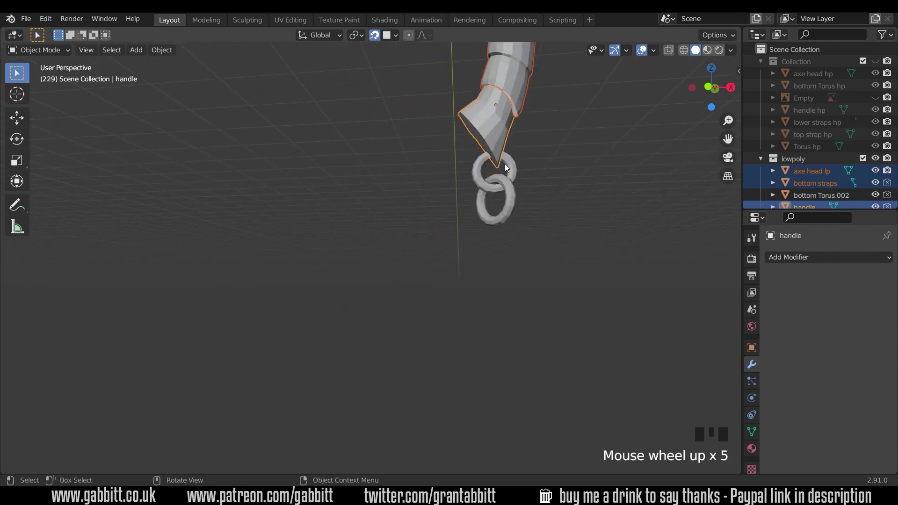
shift+middle_drag(525, 124, 489, 213)
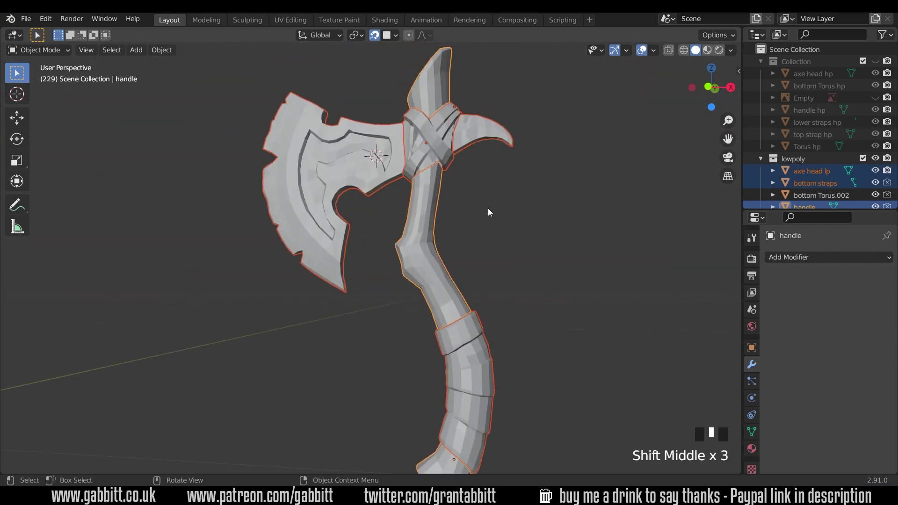
key(ctrl+j)
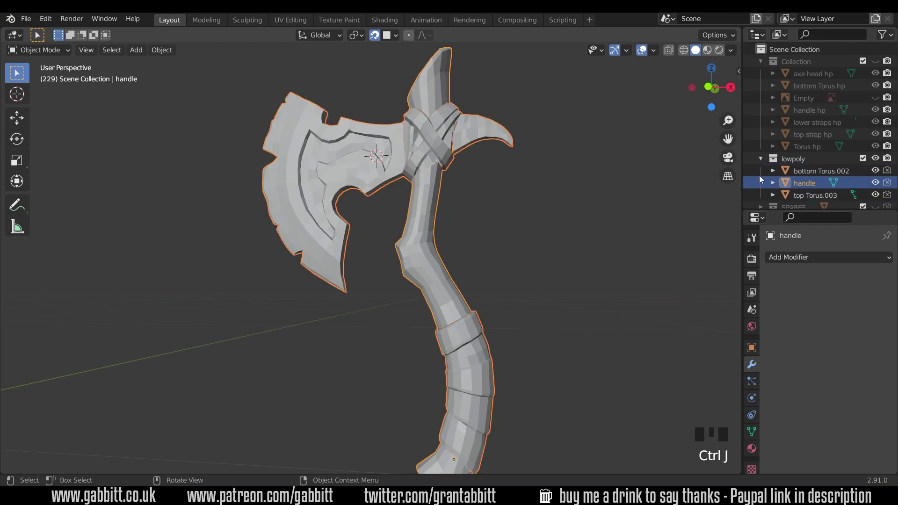
triple_click(812, 186)
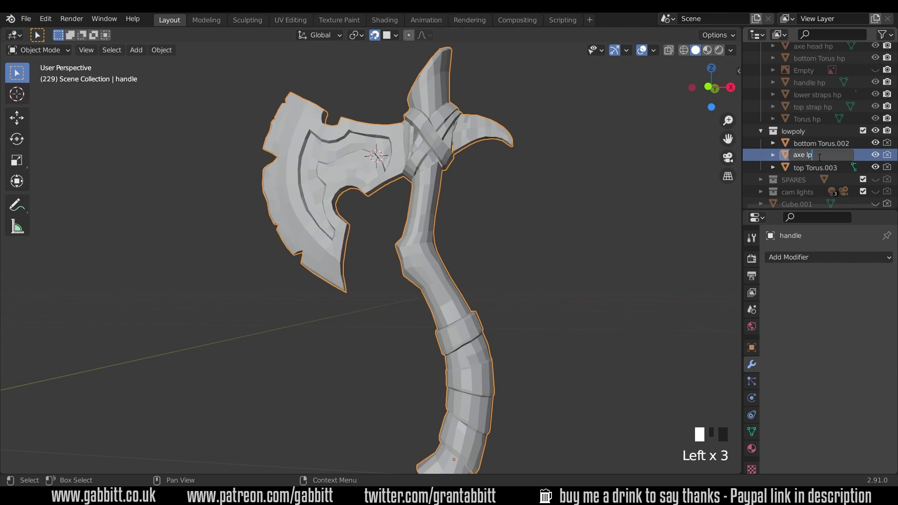
key(Return)
Step: Enter Edit Mode on the joined axe and change the snapping target from Face to Vertex
middle_drag(459, 194, 439, 205)
shift+middle_drag(452, 187, 448, 221)
key(Tab)
scroll(416, 220, up, 6)
scroll(401, 267, up, 5)
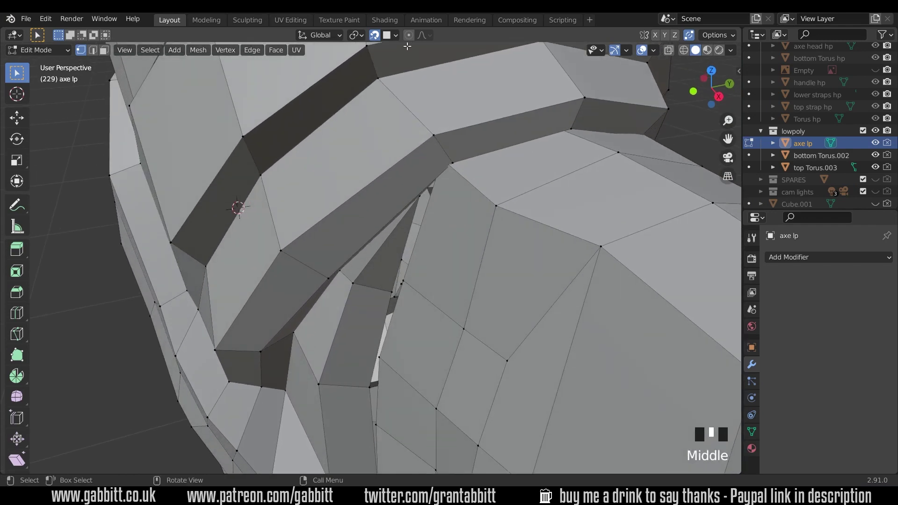
click(395, 35)
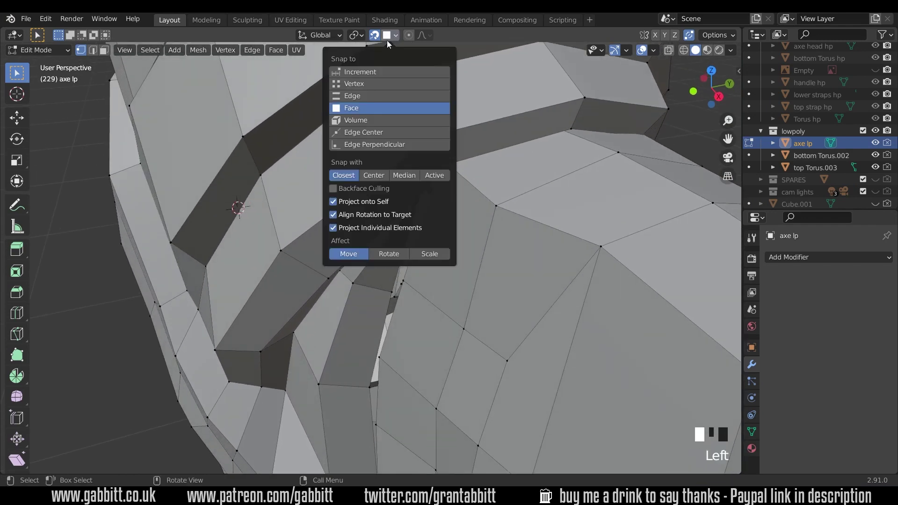
click(360, 83)
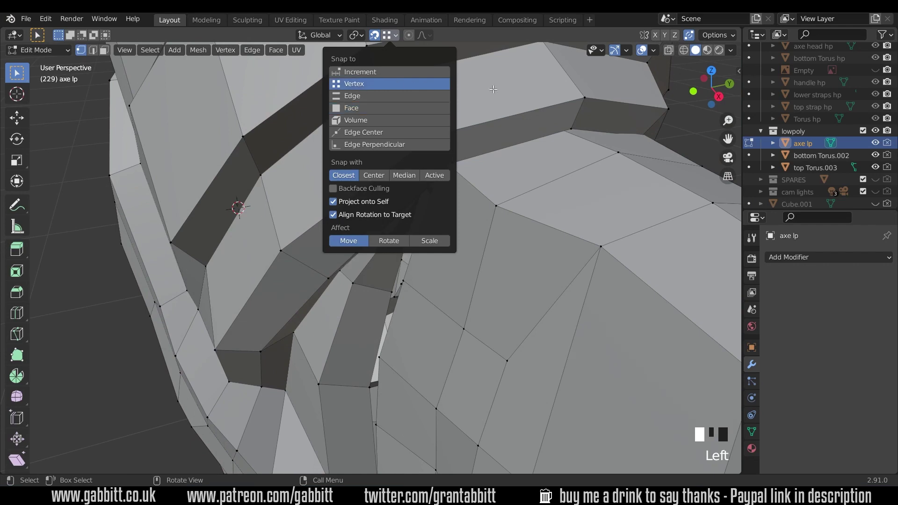
Step: Using X-ray temporarily, snap the hidden vertices at the upper edge of the rear spike's base onto the neighbouring strap vertices
middle_drag(494, 89, 534, 80)
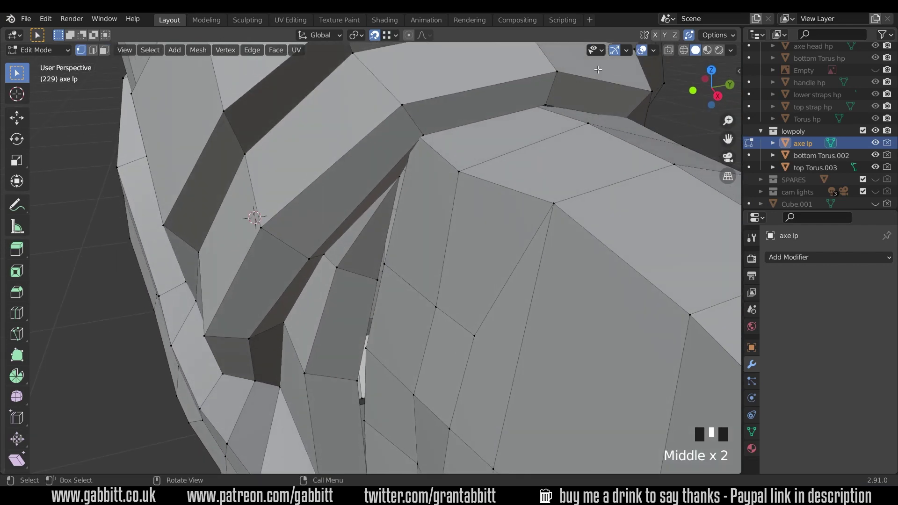
middle_drag(669, 54, 644, 60)
click(669, 51)
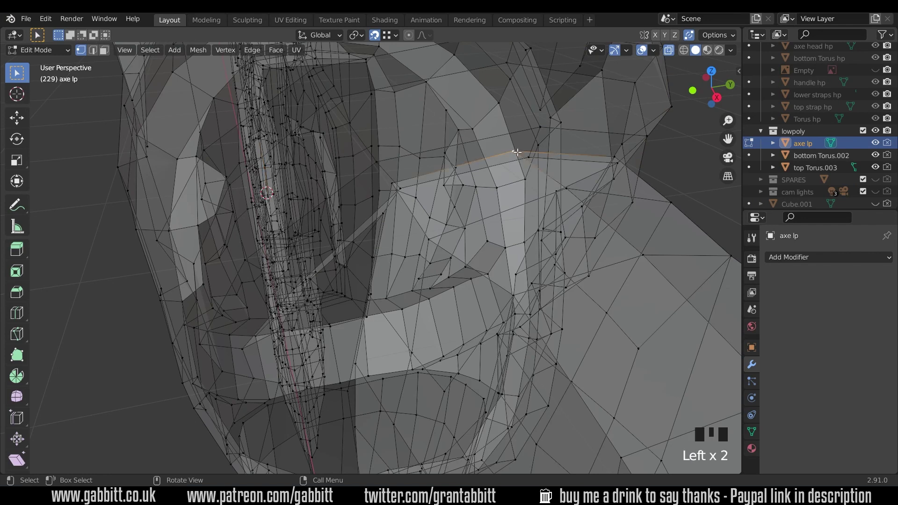
key(g)
click(549, 149)
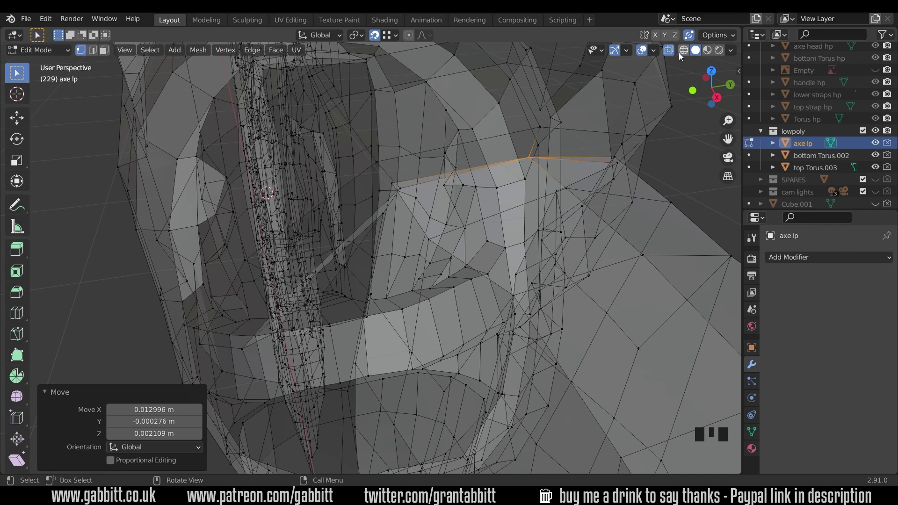
middle_drag(538, 117, 562, 114)
click(449, 138)
click(449, 138)
key(g)
click(472, 133)
middle_drag(477, 133, 528, 117)
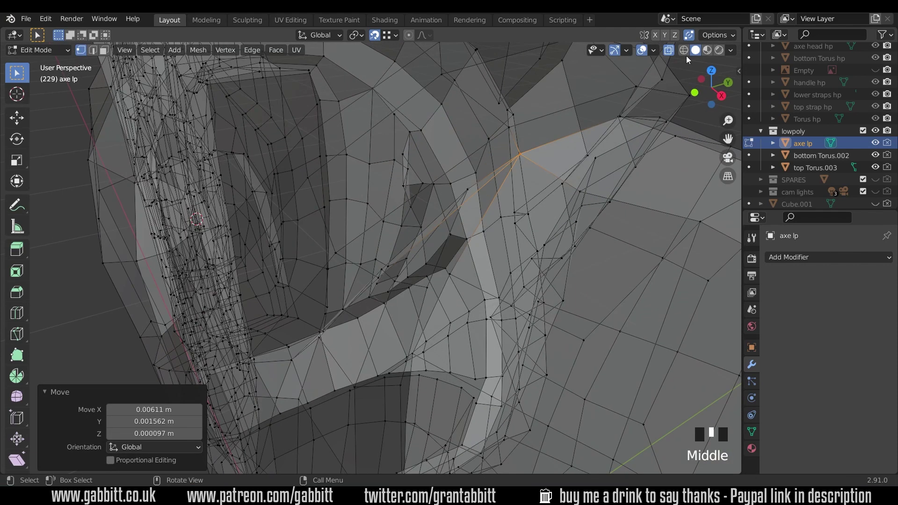
click(669, 51)
Step: Snap three vertices down the side of the rear spike's base upward onto the adjoining inner strap vertices
middle_drag(482, 205, 440, 206)
scroll(479, 182, down, 4)
click(436, 206)
key(g)
click(442, 157)
middle_drag(441, 157, 425, 187)
click(422, 256)
key(g)
click(427, 208)
click(419, 297)
key(g)
click(415, 265)
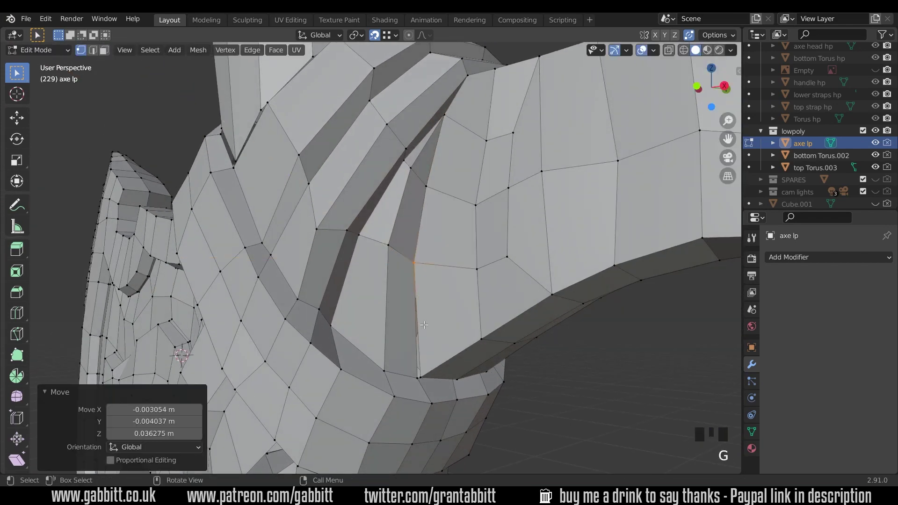
Step: Snap the vertices along the underside of the rear spike's base onto the rim of the lower strap
middle_drag(425, 325, 441, 315)
click(410, 310)
key(g)
click(408, 312)
click(419, 300)
key(g)
click(417, 303)
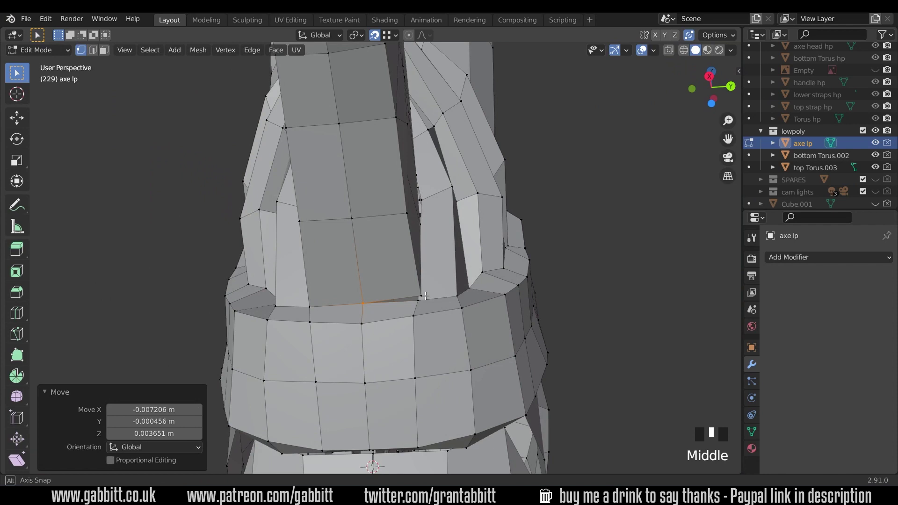
middle_drag(434, 284, 433, 259)
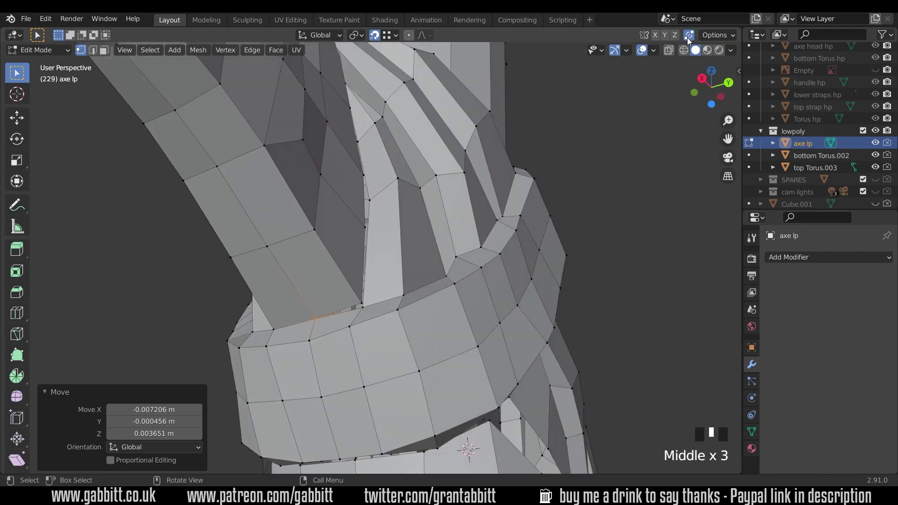
click(363, 306)
key(g)
click(366, 307)
Step: Snap three vertices up the opposite side of the rear spike's base onto the adjoining strap vertices
middle_drag(367, 308, 368, 249)
click(344, 284)
key(g)
click(364, 256)
click(354, 248)
key(g)
click(347, 203)
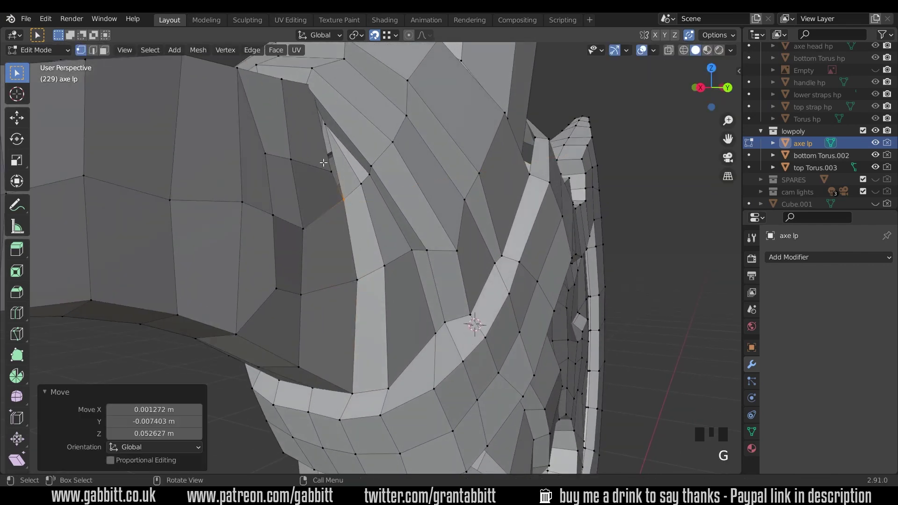
click(333, 173)
key(g)
click(334, 129)
Step: Using X-ray temporarily, snap the hidden strap vertex on this side onto the upper corner of the rear spike's base
middle_drag(345, 131, 346, 169)
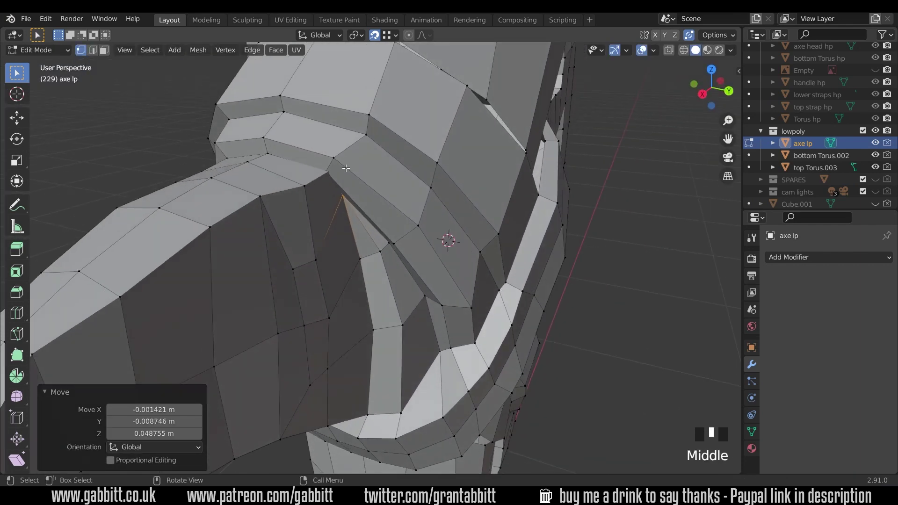
click(670, 51)
click(339, 167)
key(g)
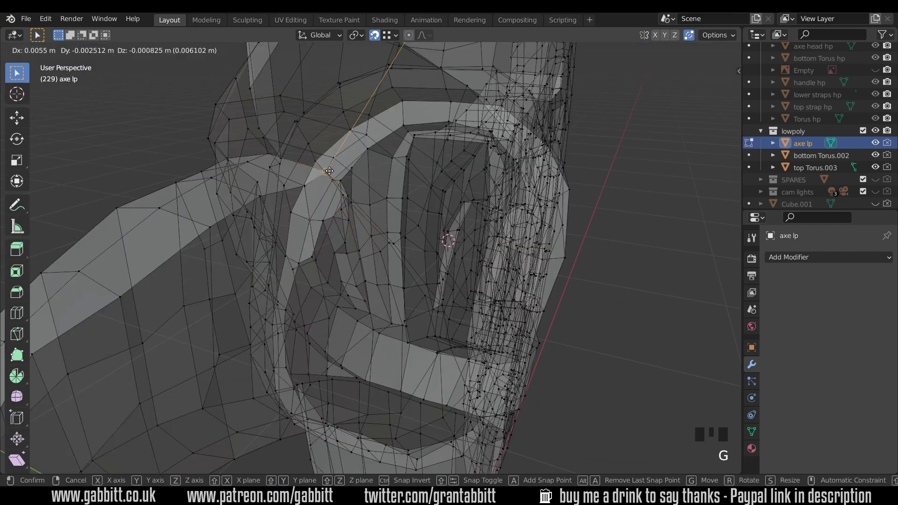
click(329, 171)
click(670, 50)
Step: Switch to edge selection and pick the edge beside the narrow gap between the rear spike and the crossing strap
middle_drag(435, 140, 434, 127)
scroll(425, 150, down, 3)
scroll(425, 150, up, 2)
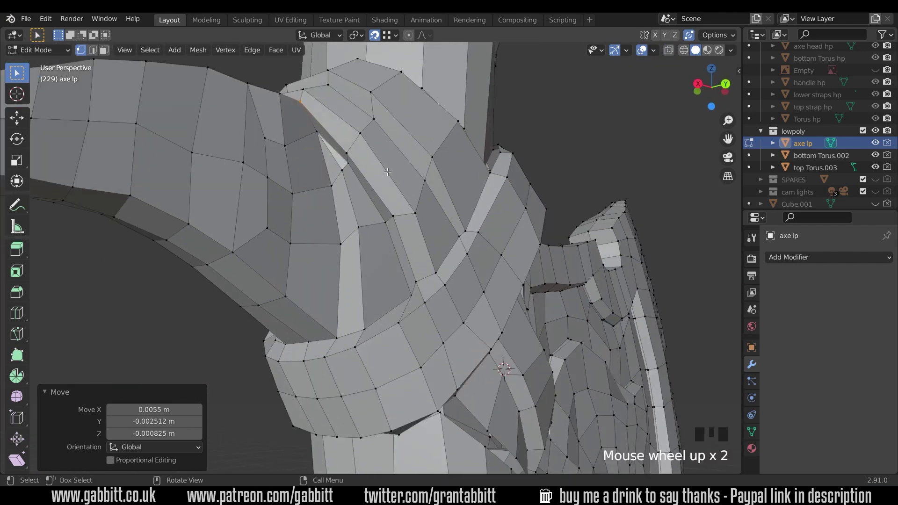
scroll(369, 146, up, 3)
middle_drag(369, 146, 378, 148)
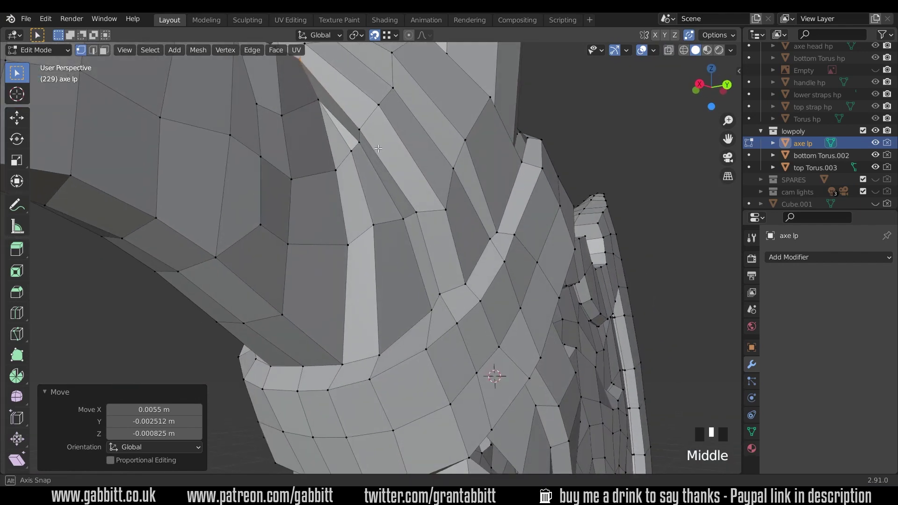
key(2)
click(345, 136)
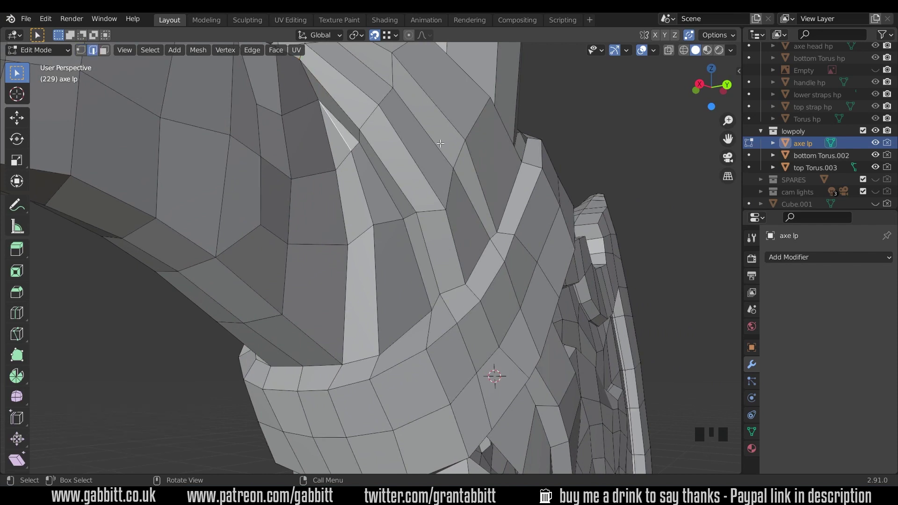
Step: Show the high-poly collection briefly to compare it with the low-poly straps, and hide it again
scroll(440, 144, down, 2)
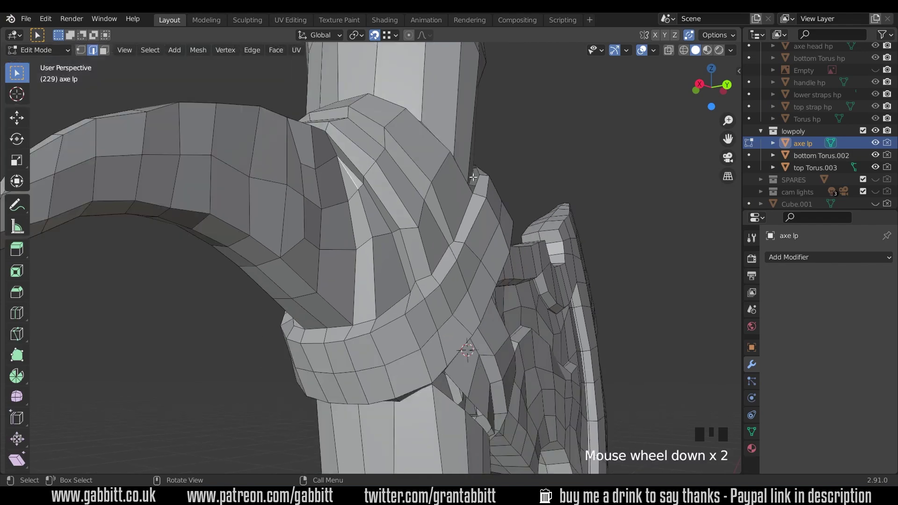
middle_drag(441, 144, 394, 251)
scroll(851, 77, up, 3)
click(875, 62)
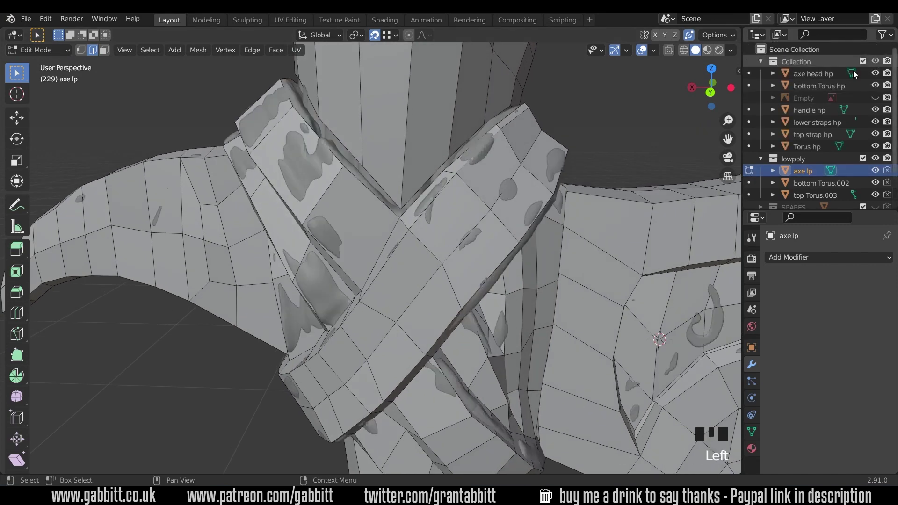
middle_drag(328, 187, 304, 160)
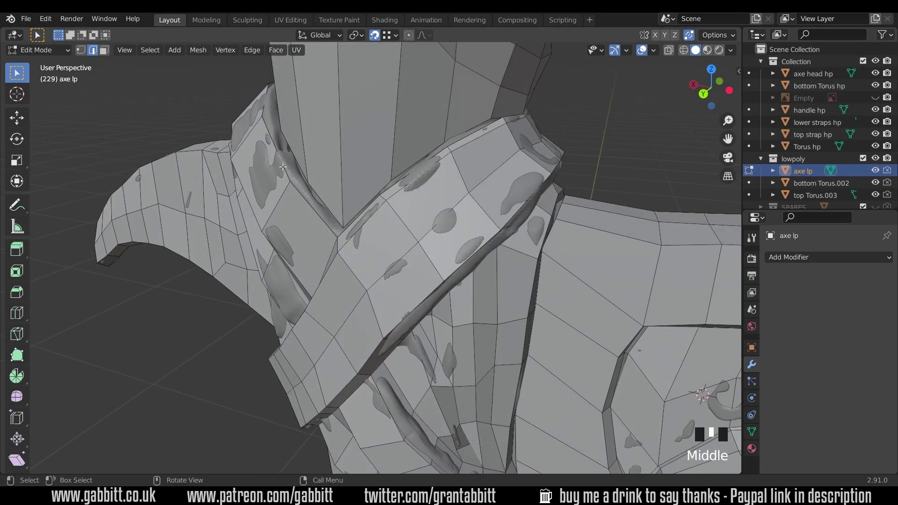
click(875, 61)
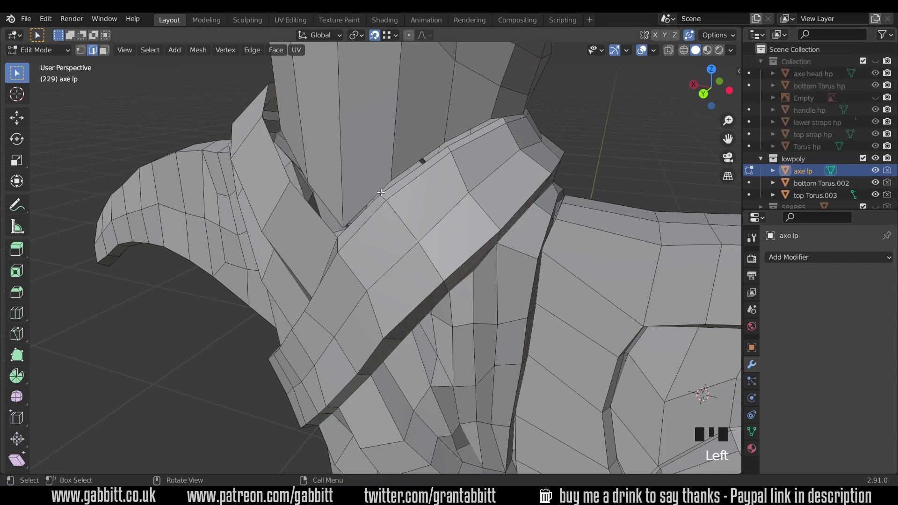
Step: Try selecting the edge loops on both sides of the gap where the upper shaft meets the crossed straps
middle_drag(421, 156, 376, 209)
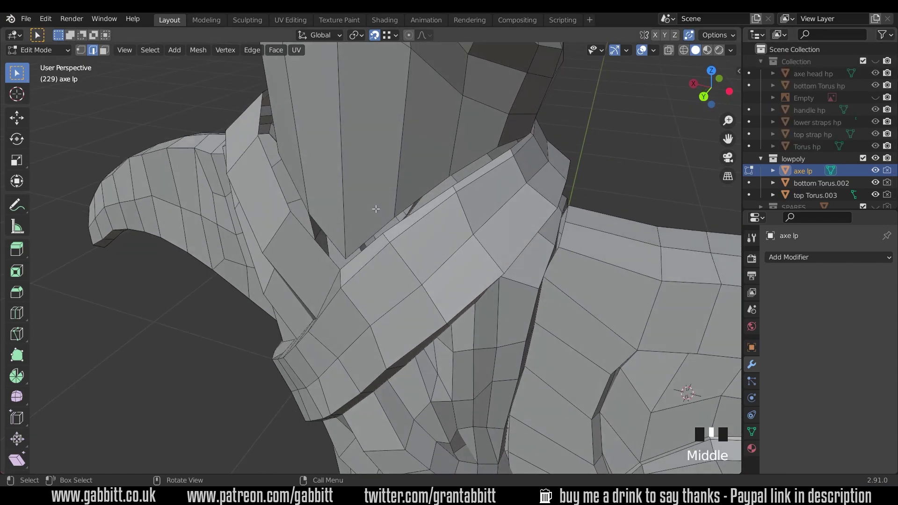
alt+click(327, 237)
middle_drag(327, 237, 363, 244)
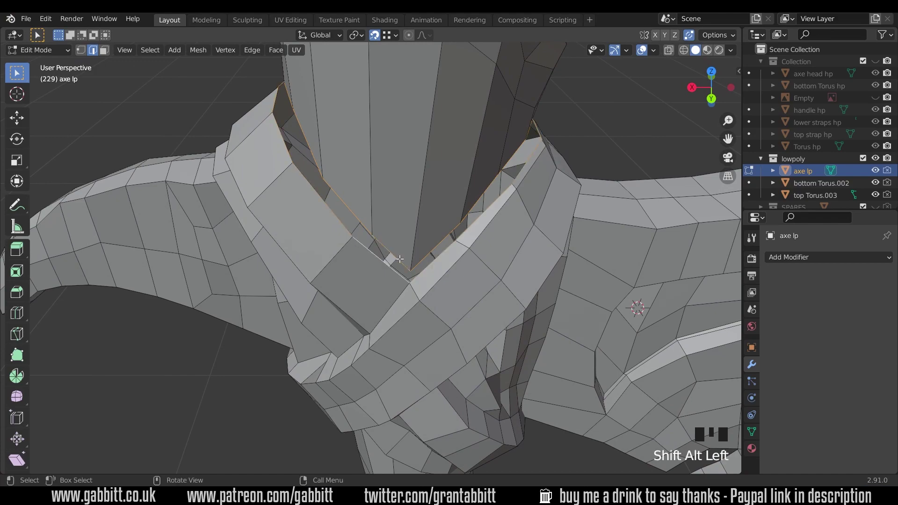
middle_drag(400, 259, 533, 282)
middle_drag(533, 283, 319, 204)
key(ctrl+z)
Step: Using X-ray temporarily with snapping off, nudge the hidden strap edge at the base of the upper shaft
click(669, 50)
shift+middle_drag(319, 204, 272, 219)
middle_drag(211, 213, 215, 139)
key(g)
click(151, 87)
key(g)
click(201, 136)
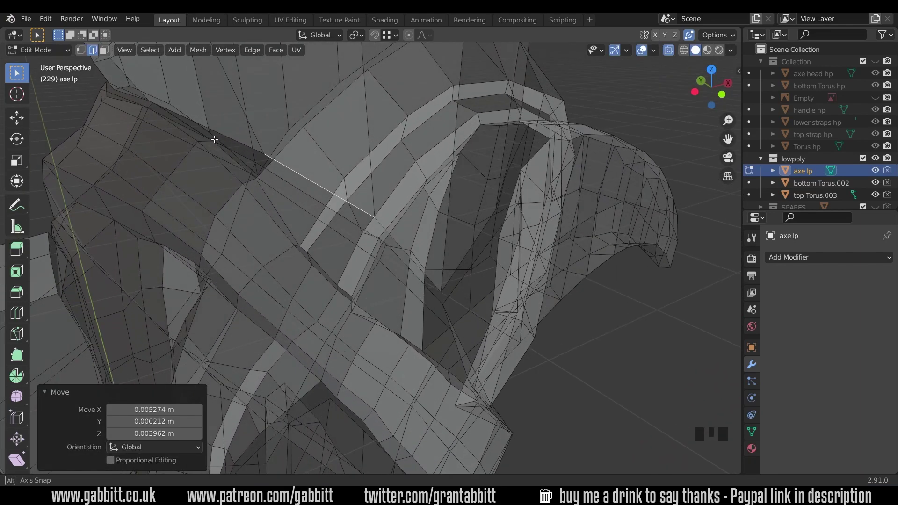
click(669, 50)
Step: Select the open edge loops of the upper shaft and the surrounding straps, and close the gap with Bridge Edge Loops
scroll(380, 167, down, 2)
middle_drag(299, 201, 450, 230)
alt+click(375, 252)
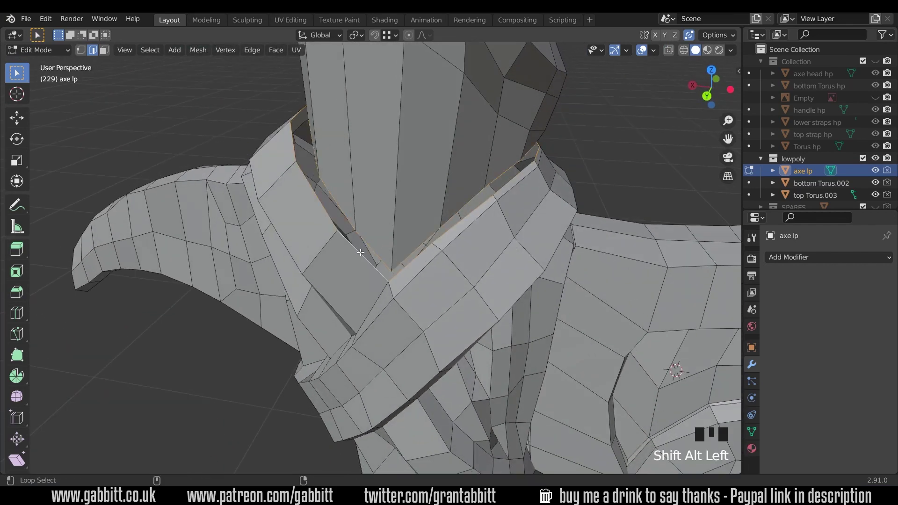
key(ctrl+e)
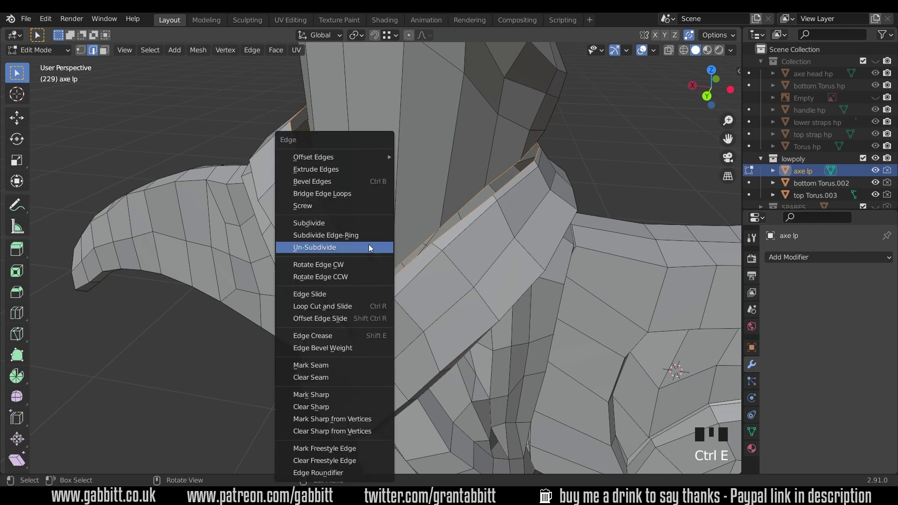
click(249, 51)
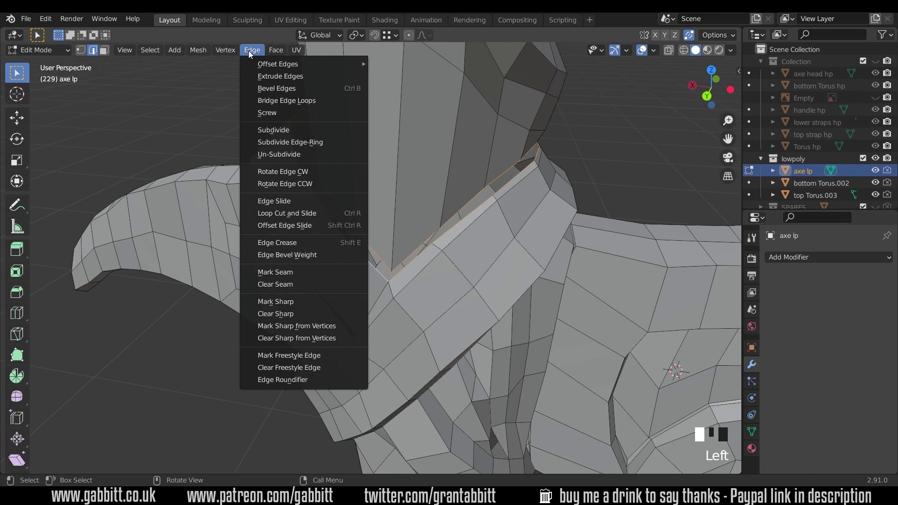
click(279, 100)
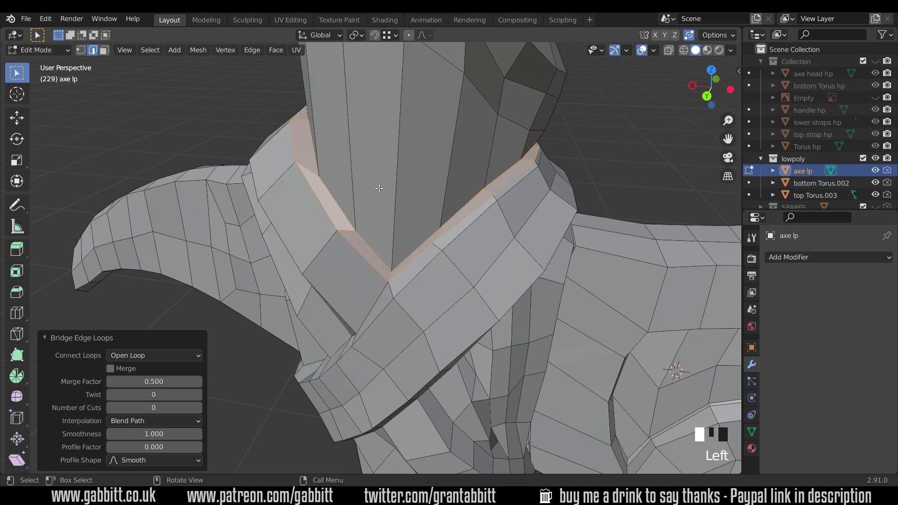
middle_drag(333, 187, 562, 201)
middle_drag(561, 201, 351, 223)
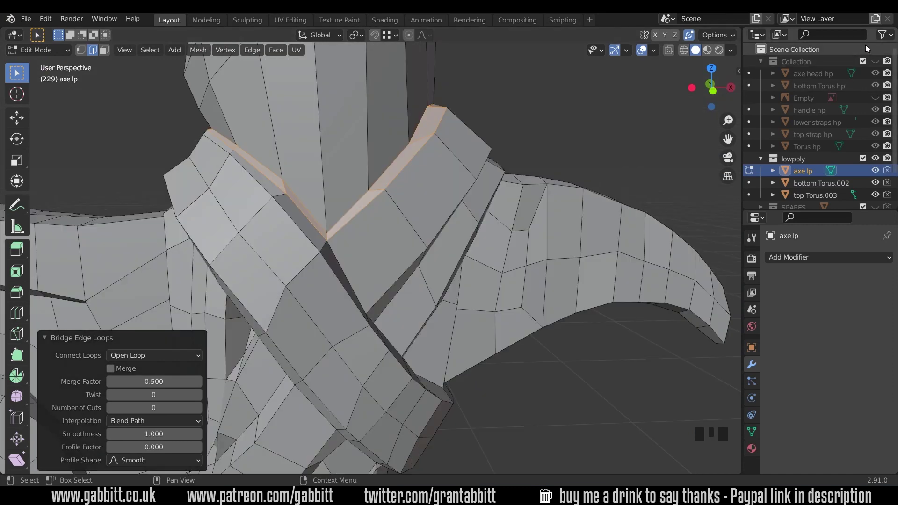
Step: Show the high-poly collection and set snapping to Face
click(876, 61)
mouse_move(309, 201)
middle_down()
mouse_move(284, 188)
mouse_move(300, 199)
middle_up()
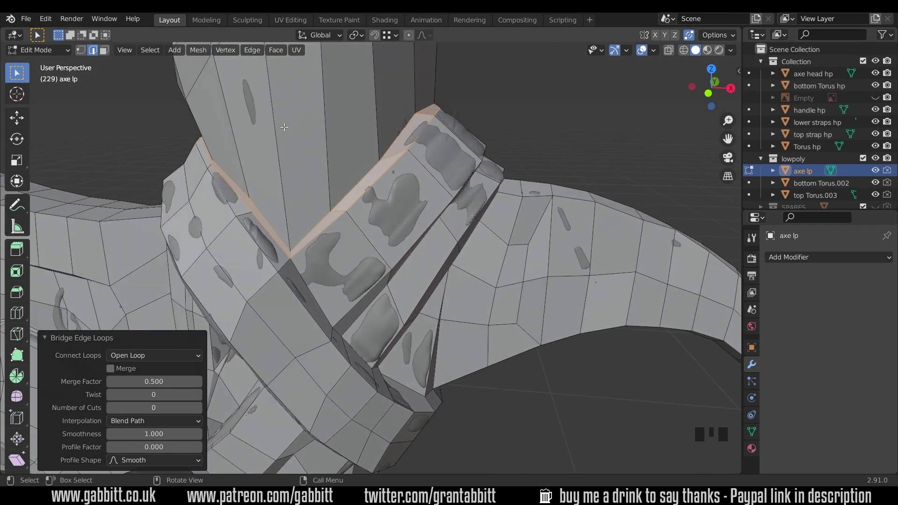
click(375, 35)
click(389, 37)
click(356, 106)
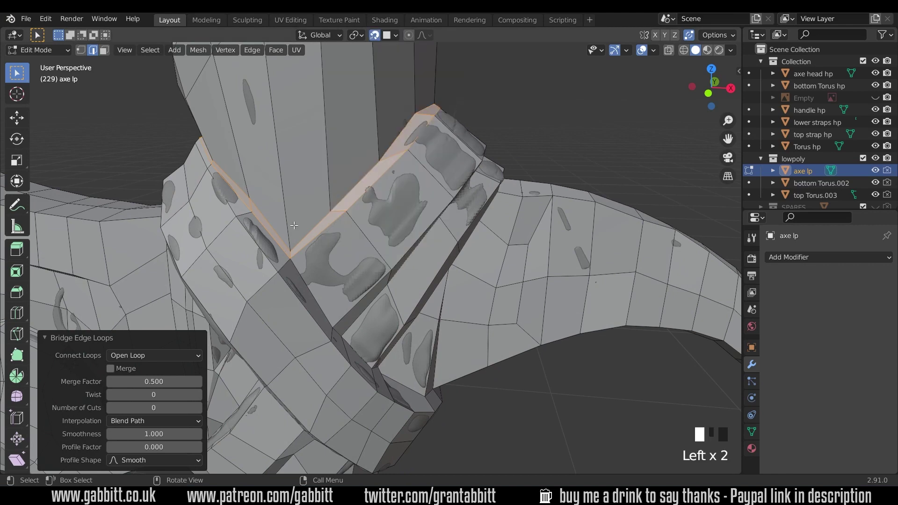
Step: Snap the low-poly strap vertices around the newly bridged gap onto the high-poly strap surface, one at a time
key(1)
click(290, 252)
middle_drag(287, 243, 372, 200)
key(g)
click(280, 215)
key(g)
click(304, 220)
key(g)
key(g)
key(g)
click(320, 189)
key(g)
click(258, 206)
key(g)
click(280, 213)
click(254, 211)
key(g)
click(250, 209)
key(g)
click(295, 209)
key(g)
click(269, 207)
key(g)
click(353, 269)
click(504, 241)
key(g)
click(504, 235)
scroll(364, 170, down, 2)
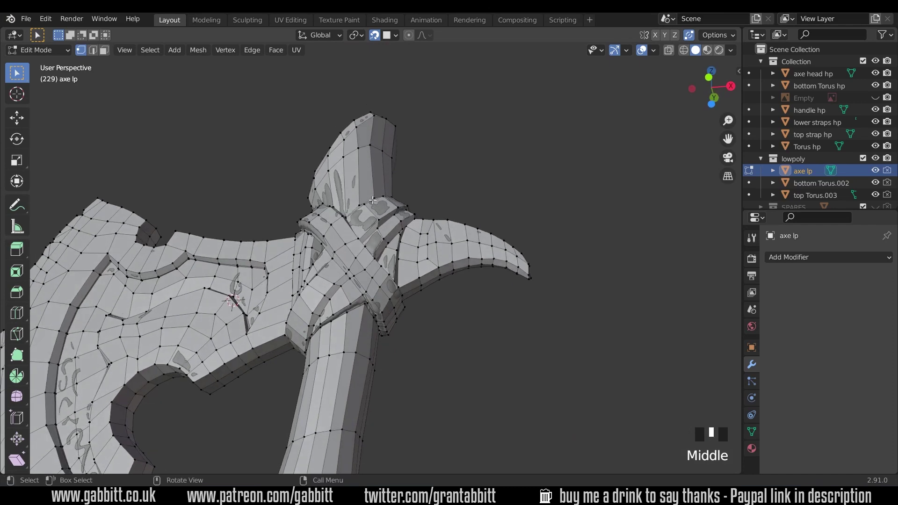
Step: Hide the high-poly collection and set snapping to Vertex for the gap between the handle top and the lower straps
click(876, 61)
shift+middle_drag(428, 310, 431, 306)
scroll(473, 236, up, 4)
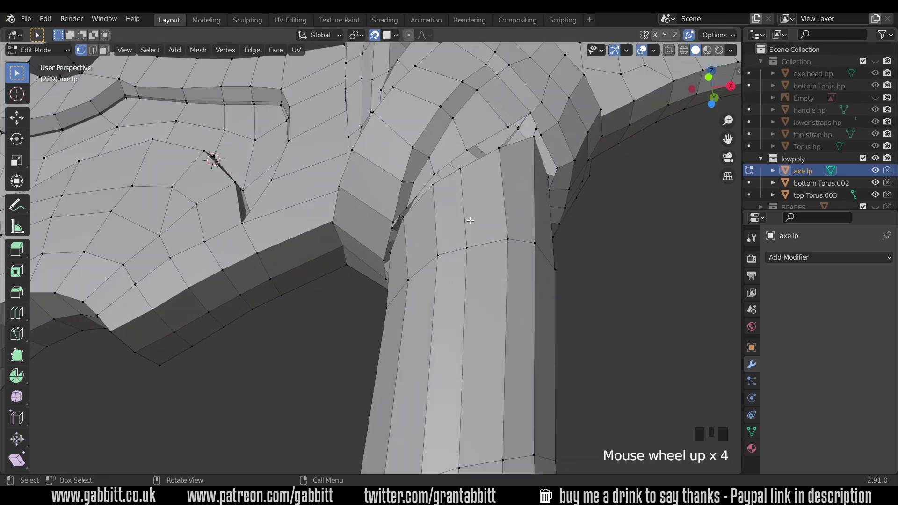
middle_drag(473, 236, 412, 269)
scroll(482, 213, up, 2)
middle_drag(412, 269, 397, 215)
scroll(422, 373, up, 3)
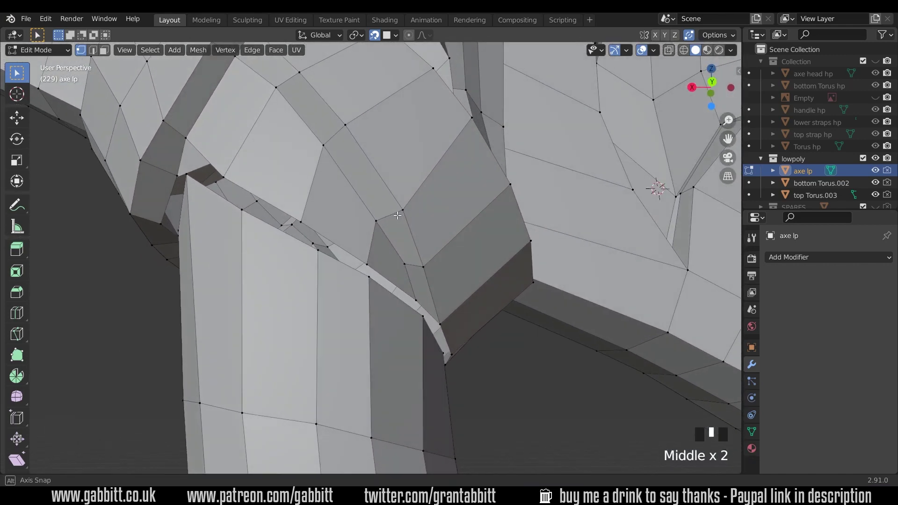
click(387, 37)
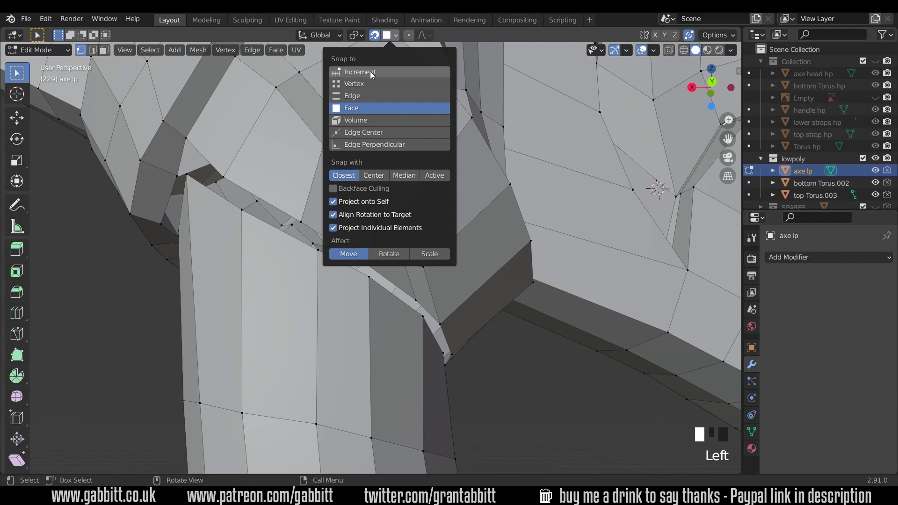
click(366, 82)
Step: Snap two vertices on the handle's upper rim onto the adjoining vertices of the lower strap
middle_drag(445, 383, 432, 297)
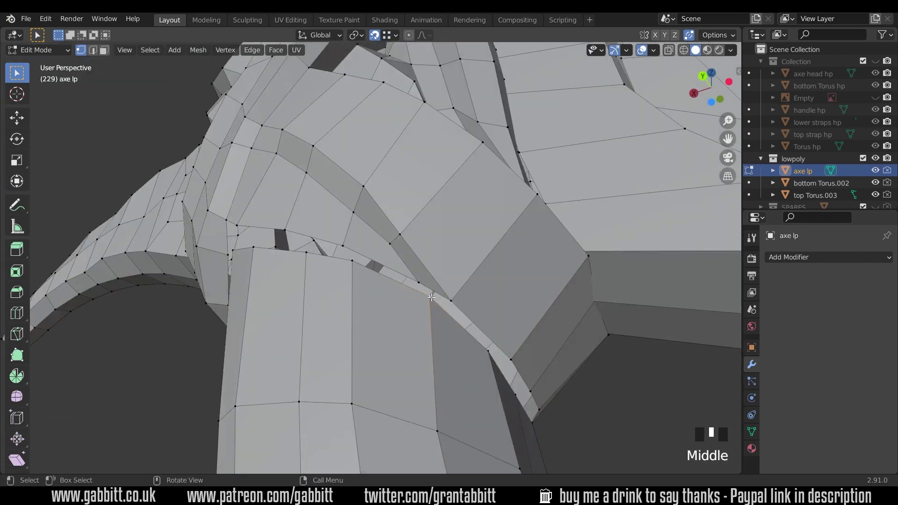
key(g)
click(419, 283)
click(351, 260)
key(g)
click(343, 246)
mouse_move(343, 246)
middle_down()
mouse_move(435, 234)
mouse_move(346, 252)
middle_up()
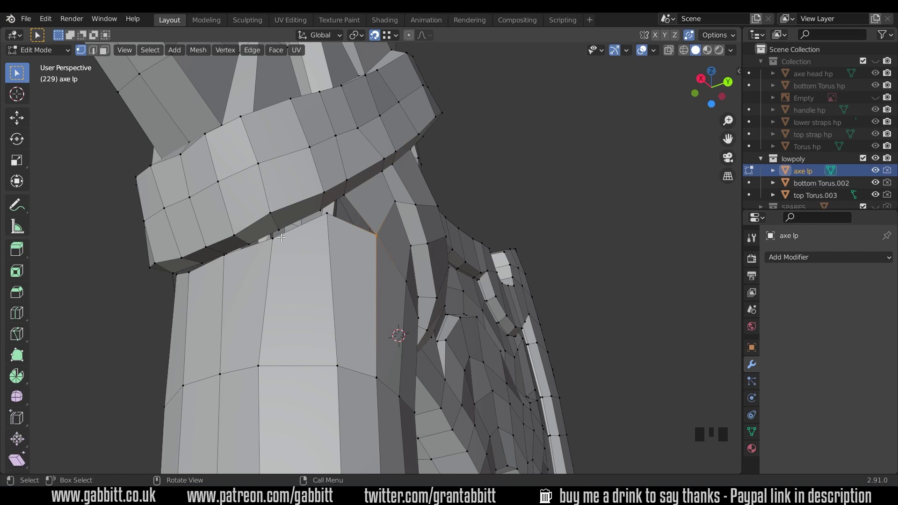
Step: Inset the handle face directly beneath the lower strap by about 0.086 m with Boundary off
key(3)
click(318, 248)
key(i)
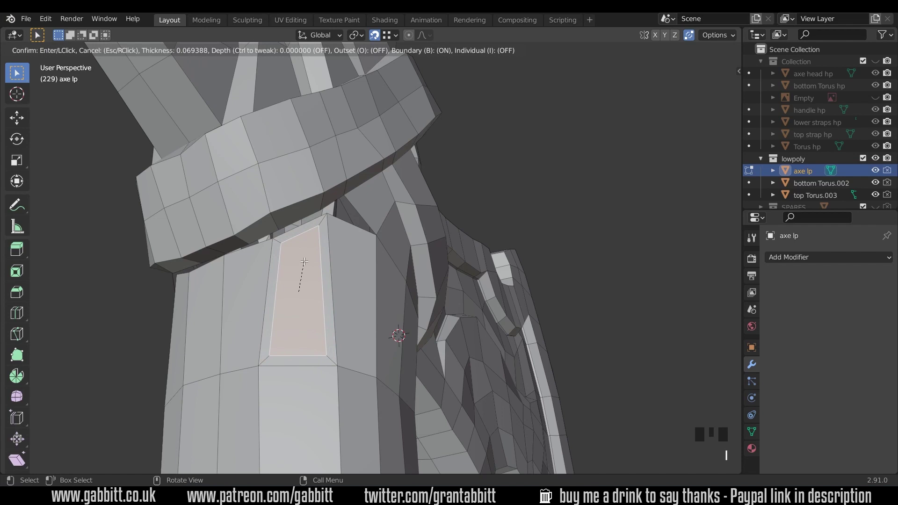
key(b)
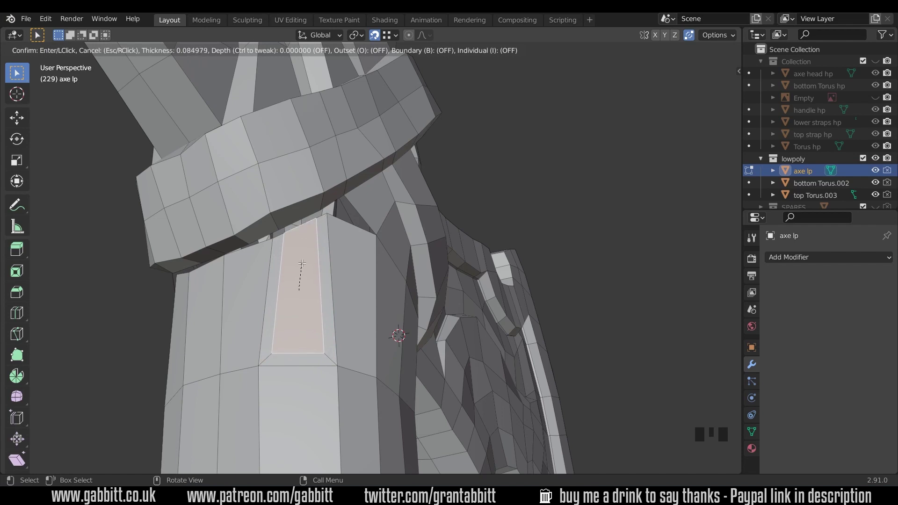
click(300, 264)
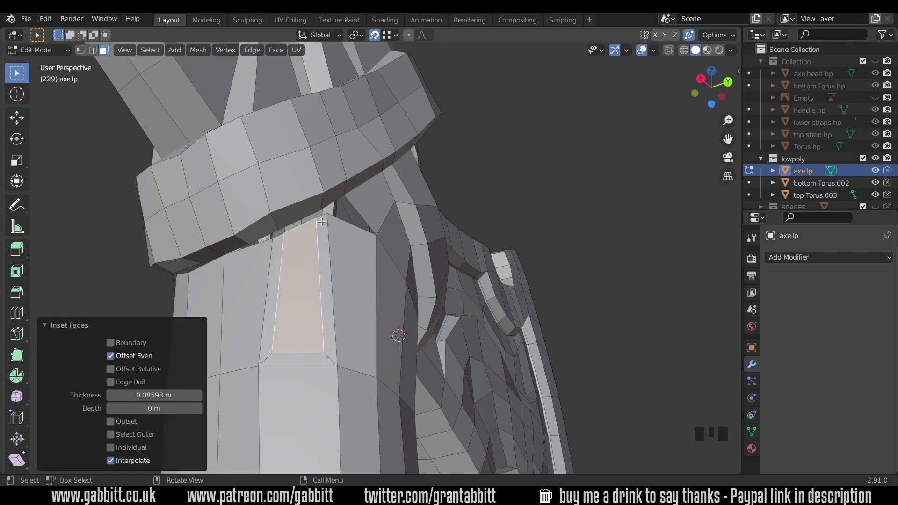
Step: Inset the matching top face on the other side of the handle by about 0.083 m with Boundary off
middle_drag(266, 284, 370, 284)
click(356, 278)
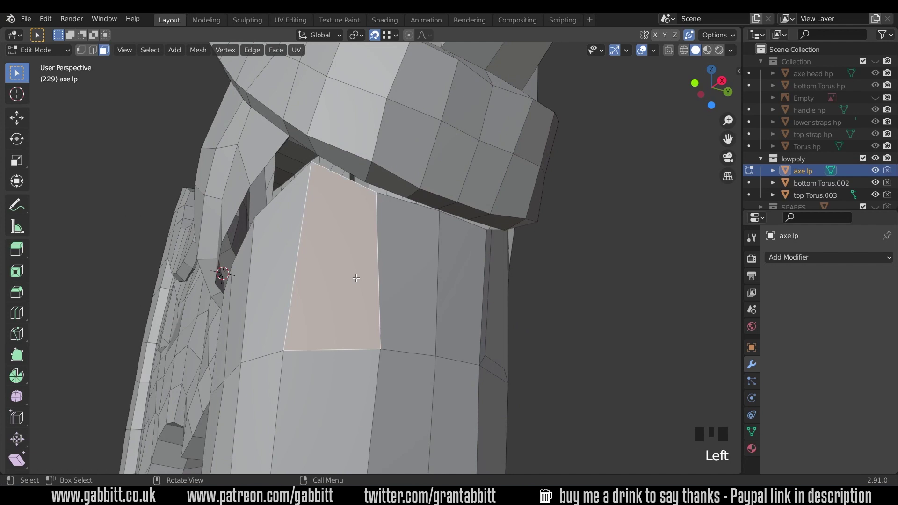
key(i)
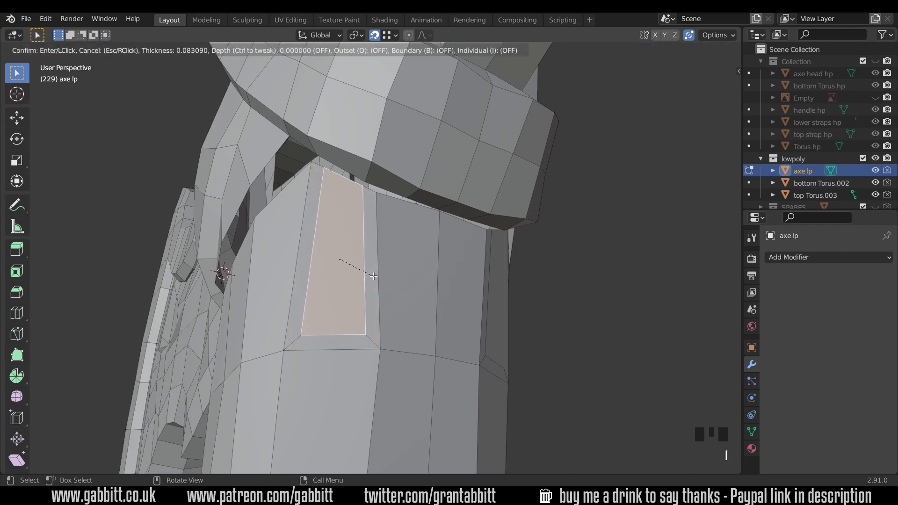
click(373, 276)
middle_drag(373, 276, 366, 256)
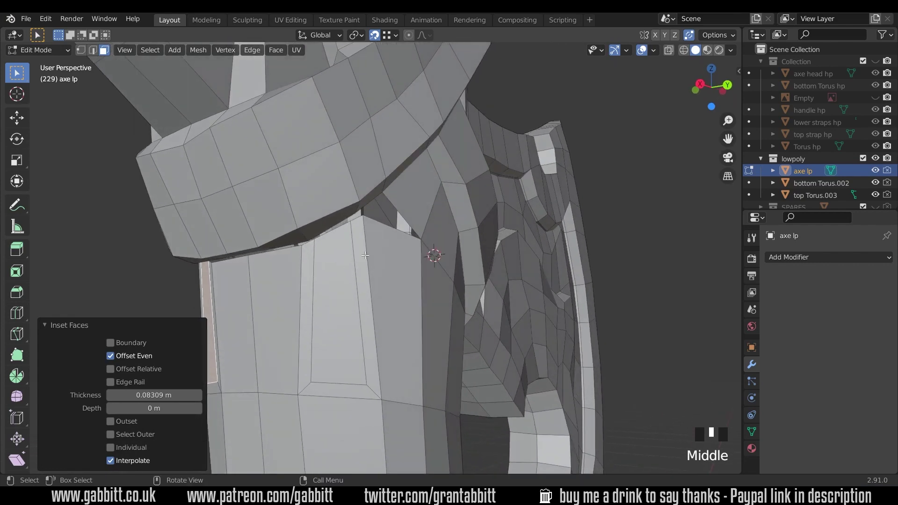
Step: Snap the upper vertices around the first inset handle face onto the lower edge of the strap above
key(1)
middle_drag(369, 218, 337, 227)
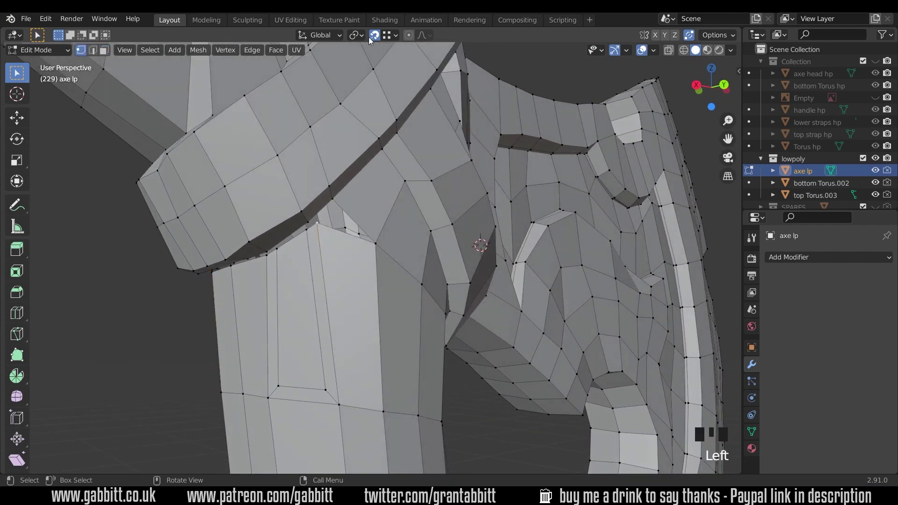
key(g)
click(308, 260)
middle_drag(299, 258, 342, 255)
click(280, 234)
key(g)
click(274, 234)
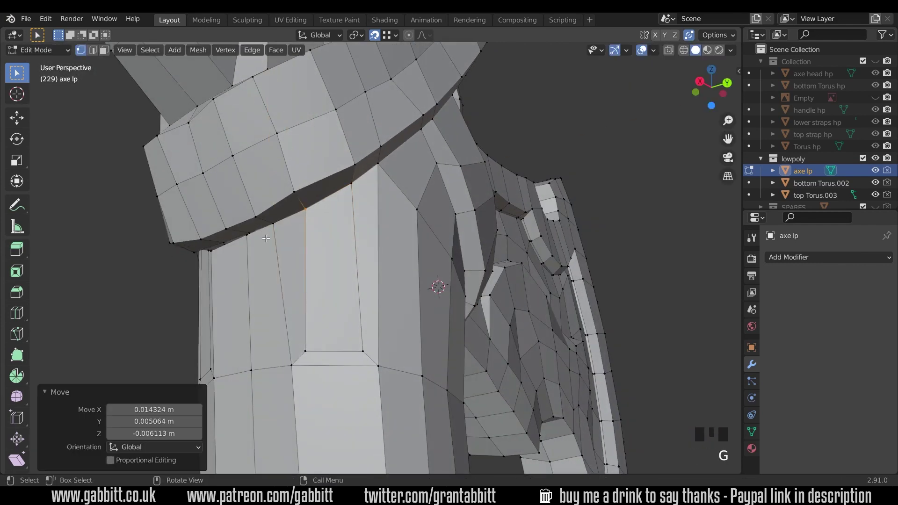
Step: Snap the remaining handle-rim vertices around to the second inset onto the neighbouring strap vertices
middle_drag(257, 239, 296, 233)
click(289, 203)
key(g)
key(g)
middle_drag(295, 201, 491, 224)
key(g)
key(g)
click(367, 183)
click(413, 248)
key(g)
click(414, 249)
Step: Select the facing edges of the handle rim and lower strap, and join them with Bridge Edge Loops
key(2)
alt+click(439, 248)
shift+click(492, 223)
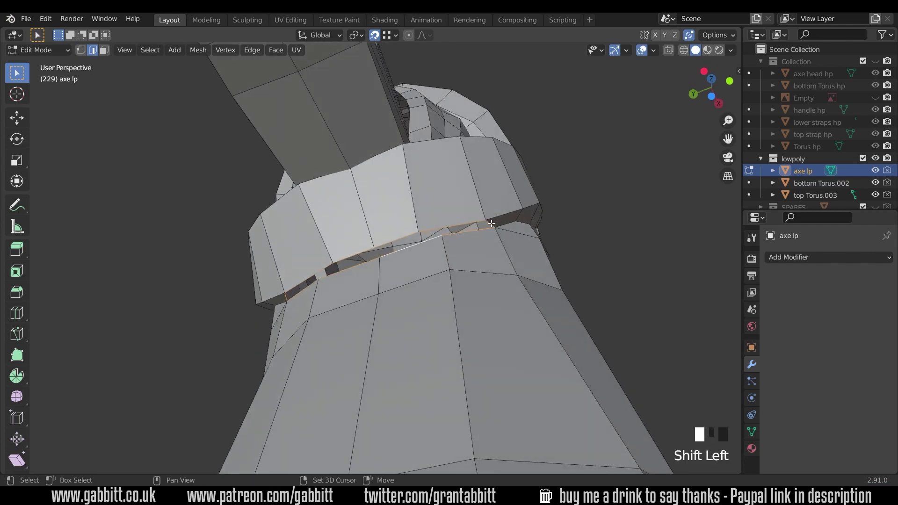
middle_drag(360, 276, 368, 266)
shift+click(367, 266)
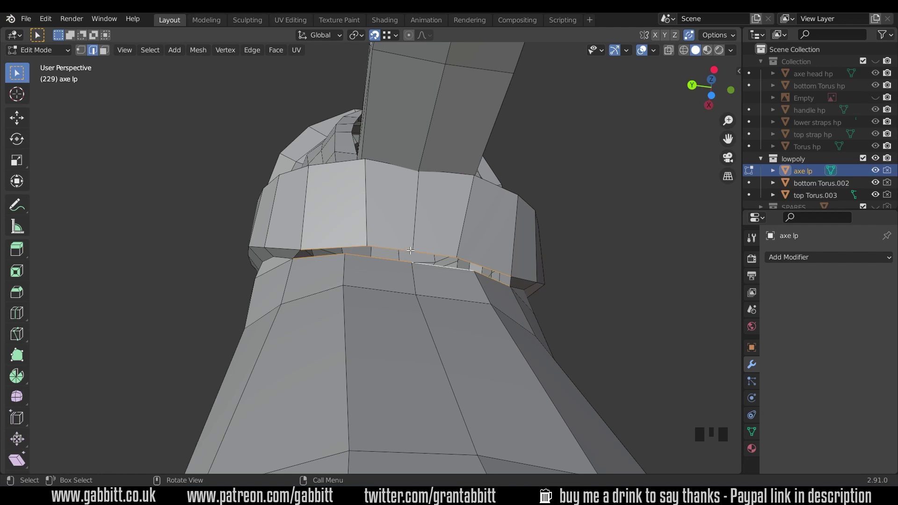
key(ctrl+e)
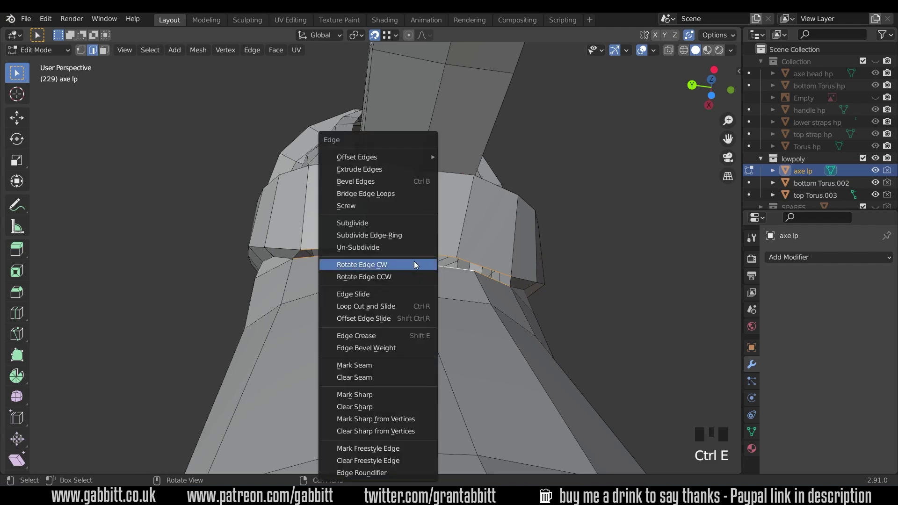
click(385, 194)
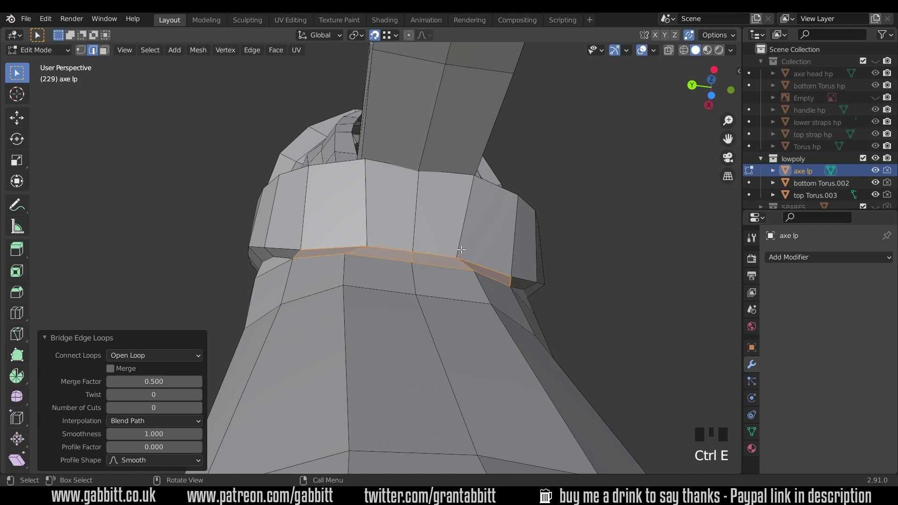
middle_drag(461, 250, 411, 248)
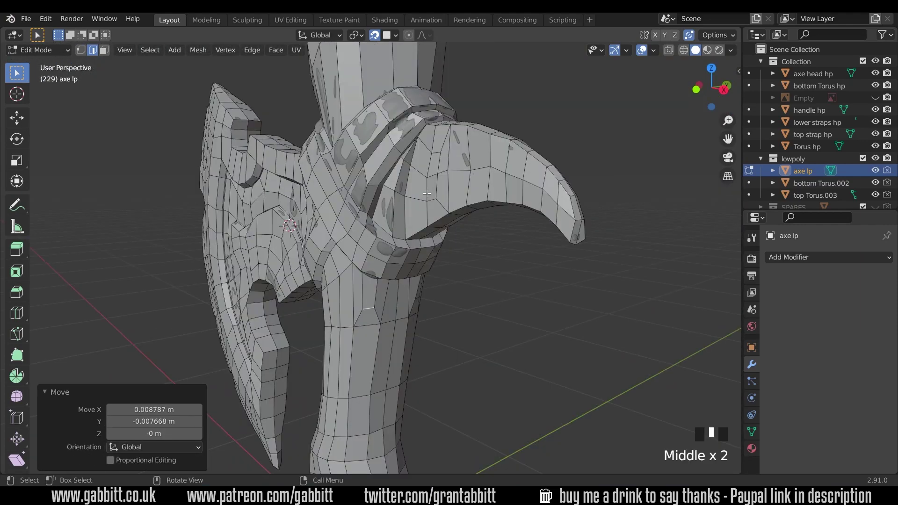
Step: Set snapping to Vertex, hide the high-poly collection, and snap the middle vertex of the axe head's upper rear edge onto the strap
middle_drag(360, 189, 357, 185)
click(387, 35)
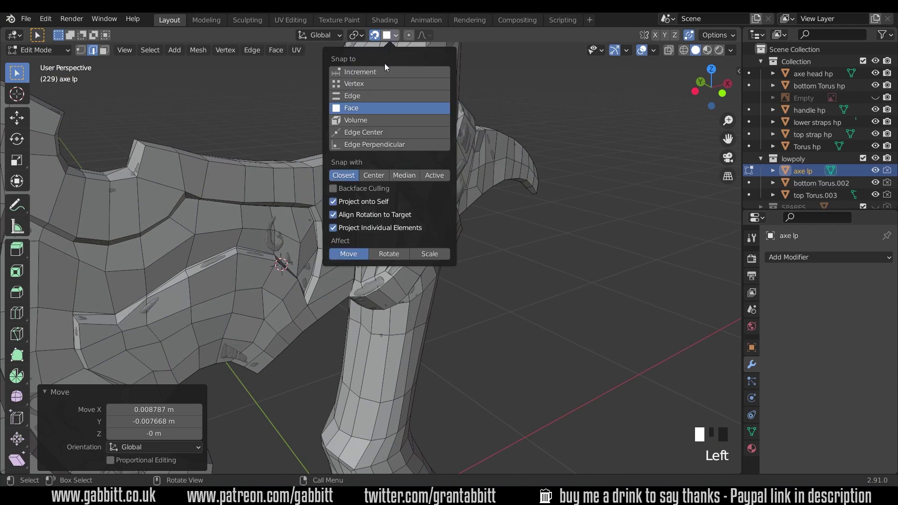
click(380, 82)
middle_drag(318, 206, 363, 188)
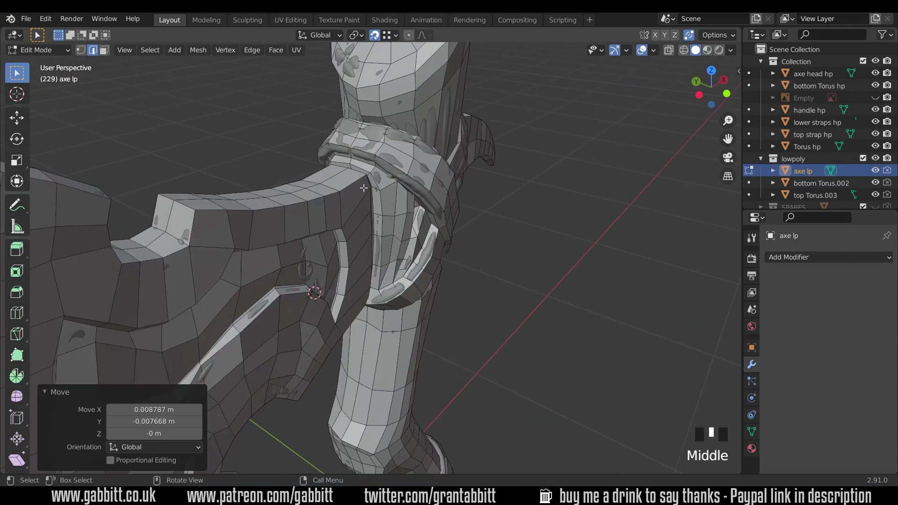
scroll(376, 181, up, 3)
shift+middle_drag(377, 154, 372, 227)
key(1)
click(363, 240)
key(g)
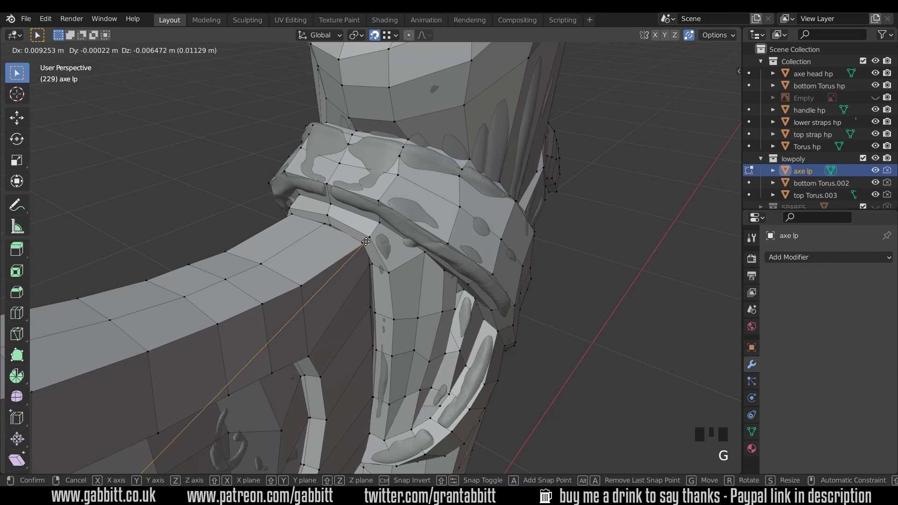
click(330, 225)
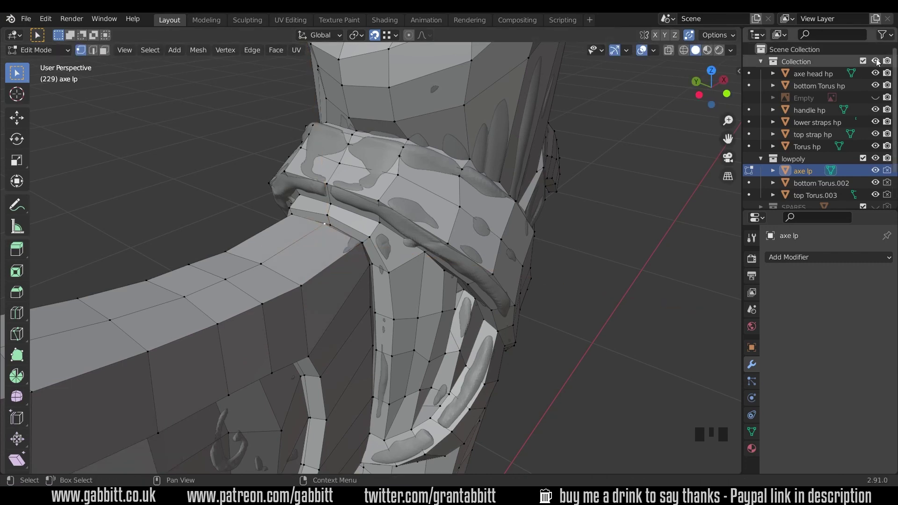
click(876, 61)
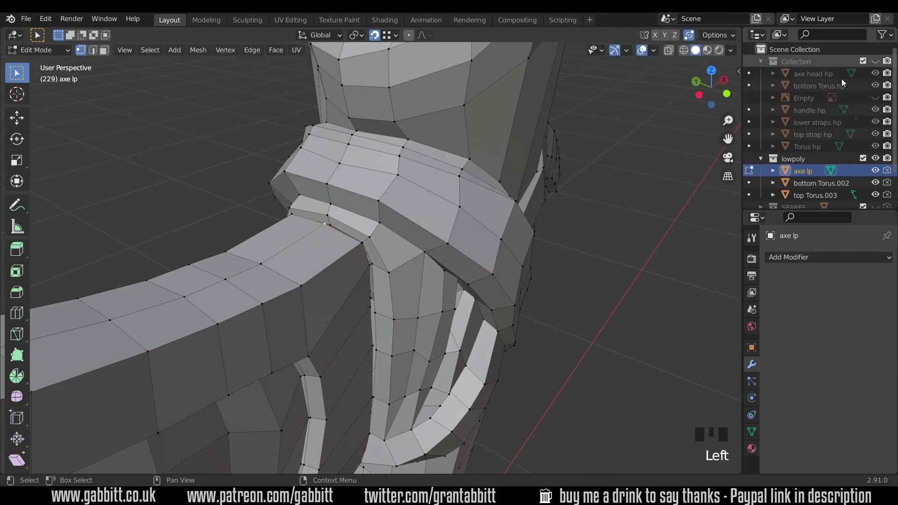
key(g)
click(327, 216)
Step: Snap the next vertex along the axe head's rear edge onto the adjoining strap vertex
middle_drag(328, 218, 477, 218)
click(484, 219)
key(g)
key(g)
click(463, 263)
Step: Snap the rear vertices on the underside of the axe head onto the upper edge of the lower strap
middle_drag(464, 336, 411, 229)
click(476, 309)
key(g)
click(411, 226)
key(g)
middle_drag(495, 262, 453, 254)
key(g)
middle_drag(655, 253, 608, 246)
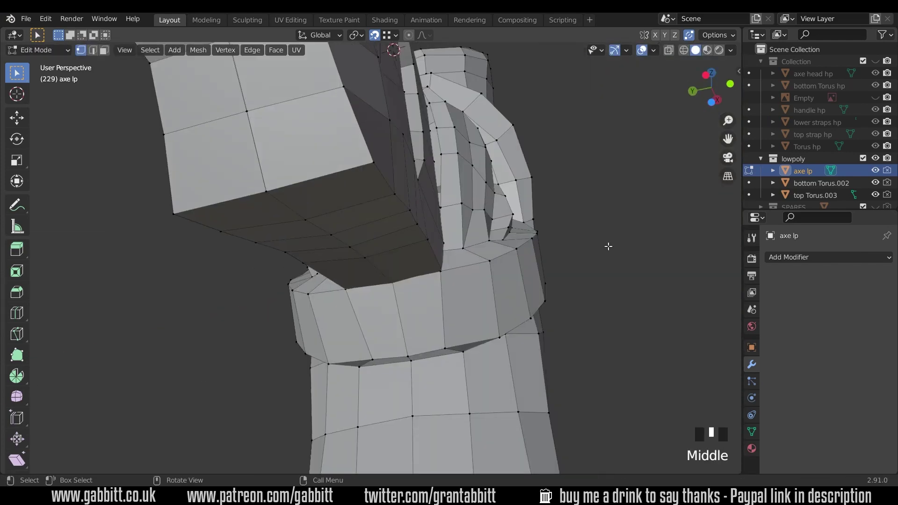
Step: Snap the middle vertex on the axe head's underside and the lowest vertices of its rear edge onto the adjoining strap vertices
key(alt+z)
click(393, 283)
key(g)
key(alt+z)
click(462, 278)
key(g)
middle_drag(462, 277, 386, 260)
key(g)
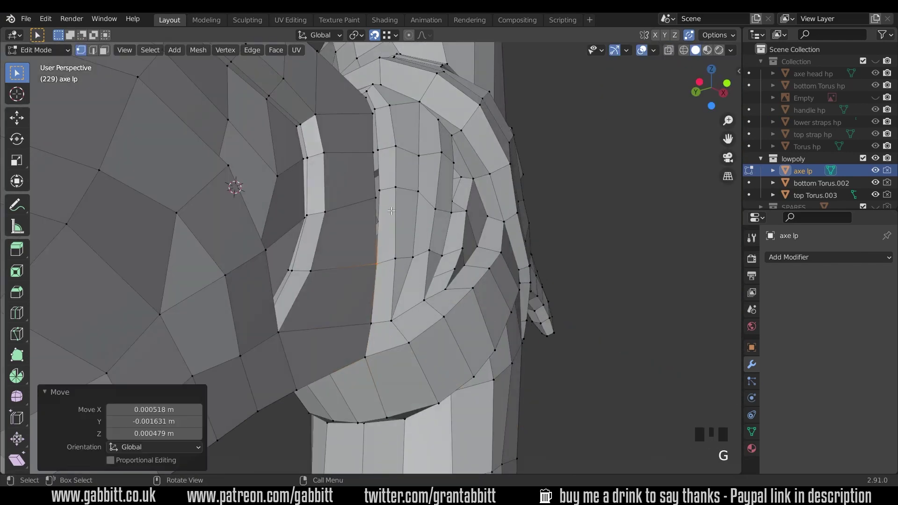
Step: Snap the remaining vertices up the axe head's rear side edge onto the matching vertices of the strap
click(376, 198)
key(g)
click(374, 153)
key(g)
middle_drag(379, 154, 402, 225)
key(g)
Step: Select the open rim of the topmost handle wrap and the facing edge loop of the upper handle, and join them with Bridge Edge Loops
scroll(402, 220, down, 5)
mouse_move(456, 261)
shift+middle_down()
mouse_move(467, 209)
mouse_move(451, 227)
mouse_move(459, 196)
mouse_move(473, 240)
mouse_move(457, 257)
mouse_move(459, 245)
shift+middle_up()
scroll(461, 267, up, 3)
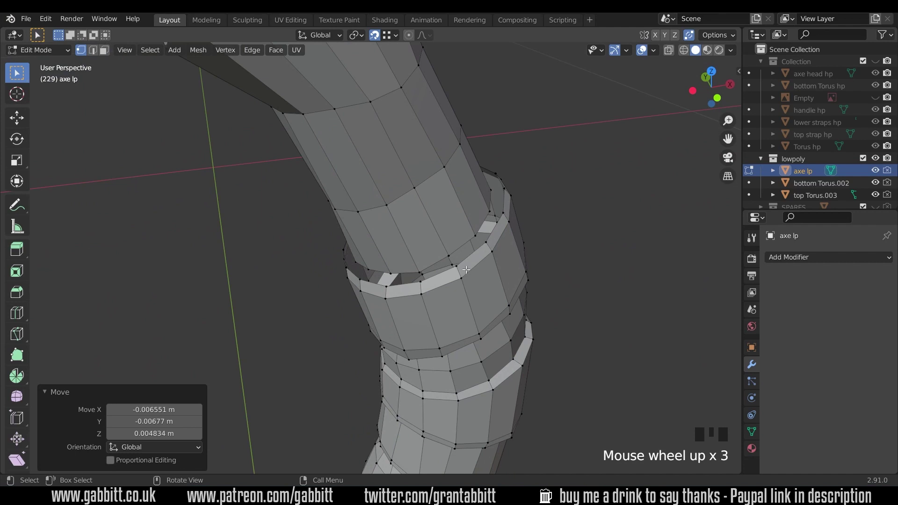
key(2)
alt+click(466, 258)
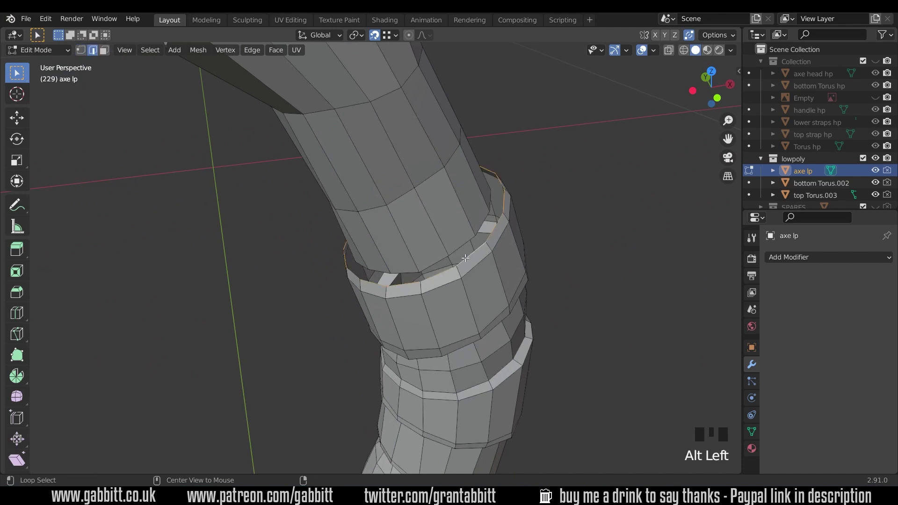
alt+shift+click(459, 251)
key(ctrl+e)
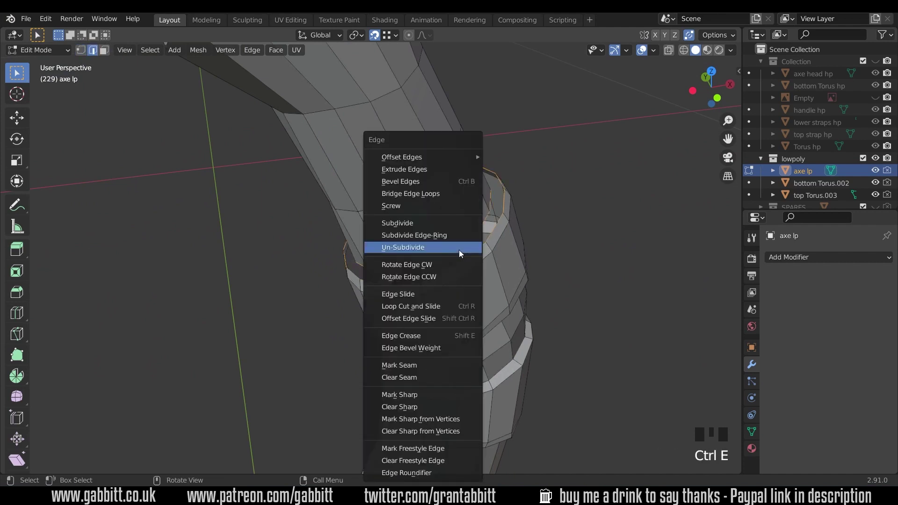
click(428, 193)
Step: Join the lower rim of the bottom handle wrap to the top edge loop of the flared handle end with Bridge Edge Loops
shift+middle_drag(429, 193, 455, 156)
shift+scroll(449, 150, up, 3)
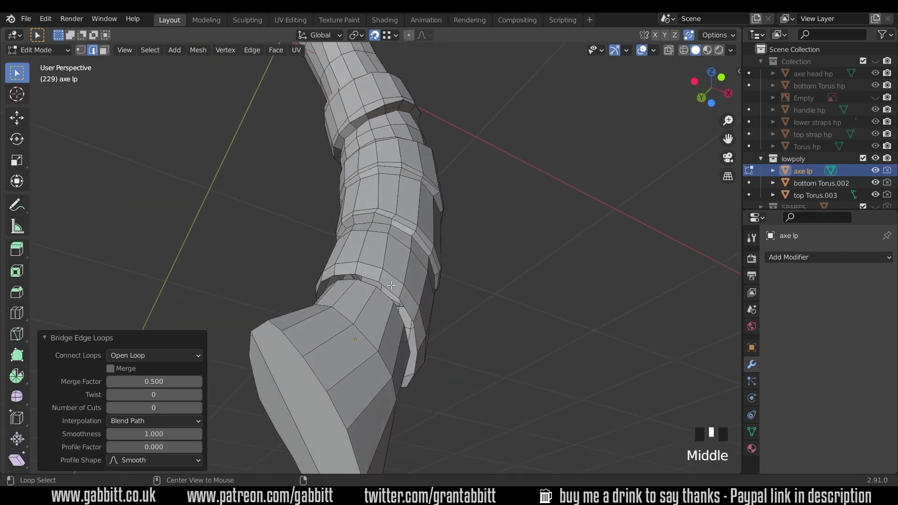
alt+click(398, 280)
alt+shift+click(395, 288)
key(ctrl+e)
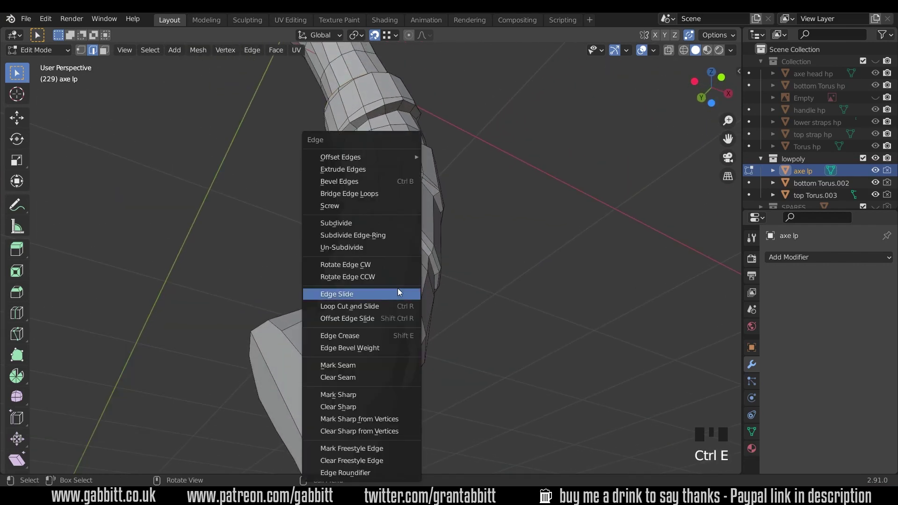
click(357, 193)
Step: Show the high-poly collection and examine from all sides how the low-poly straps, spike and axe head cover it
shift+middle_drag(357, 193, 425, 227)
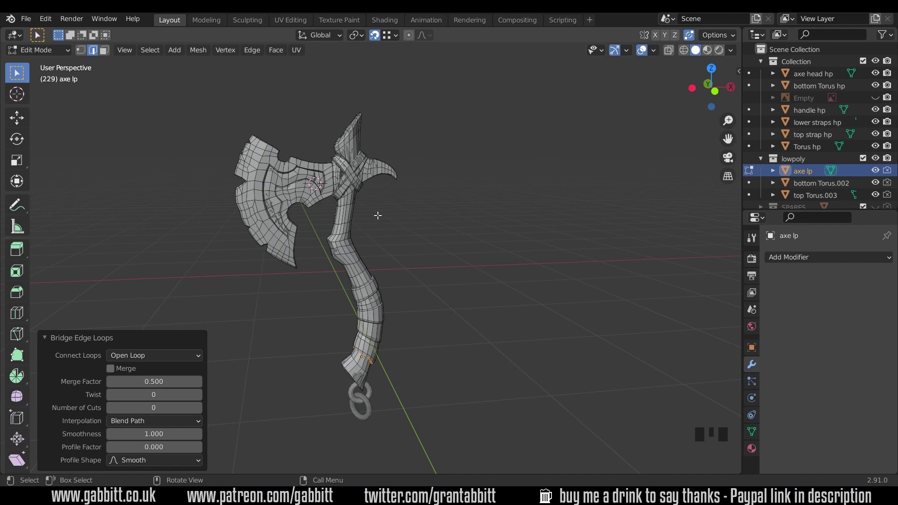
scroll(378, 215, up, 5)
shift+middle_drag(381, 217, 410, 229)
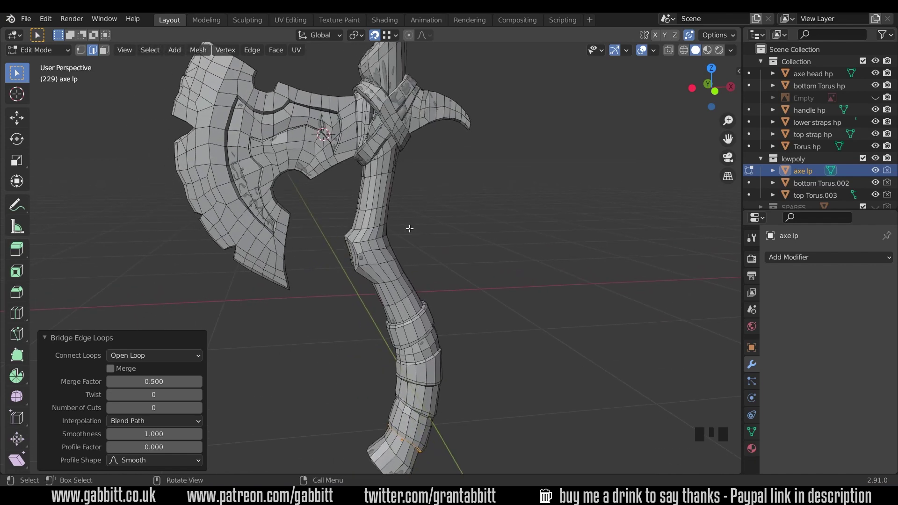
middle_drag(419, 128, 399, 211)
scroll(399, 211, up, 5)
shift+middle_drag(407, 163, 413, 230)
middle_drag(412, 230, 393, 231)
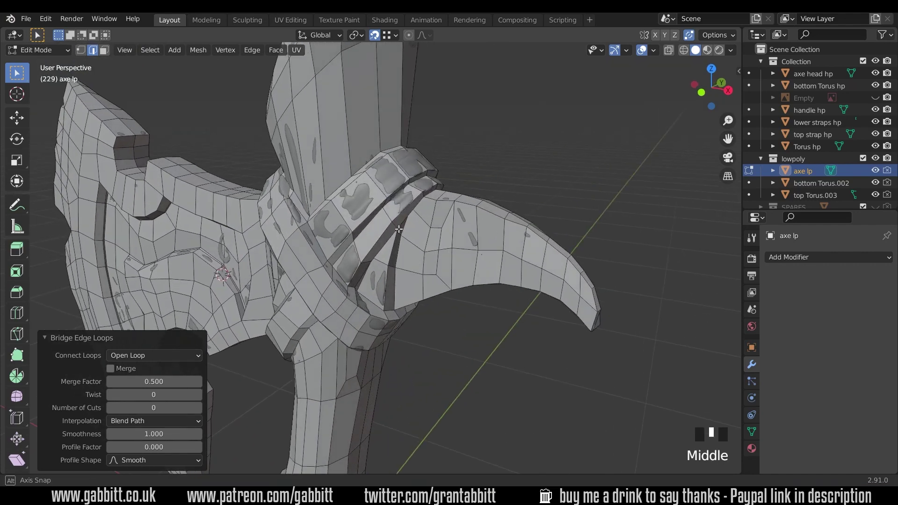
middle_drag(312, 236, 426, 230)
scroll(472, 201, up, 3)
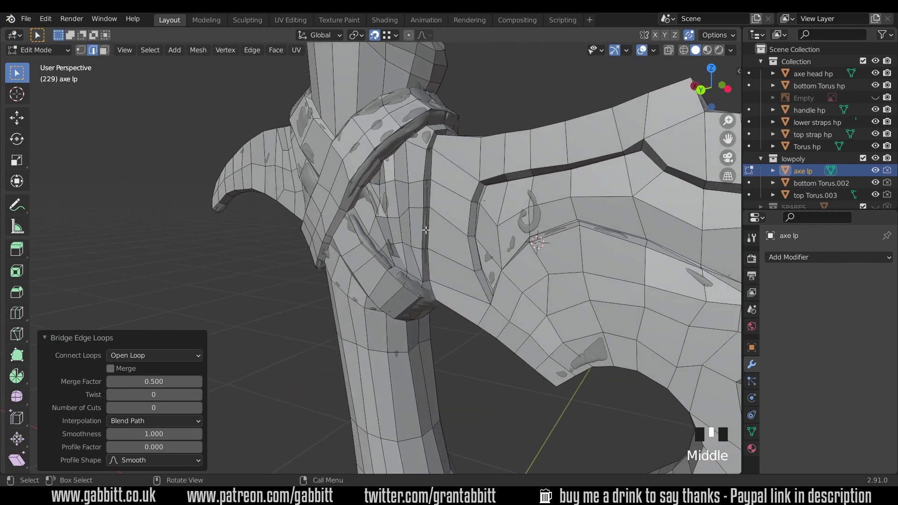
middle_drag(346, 239, 430, 212)
Step: Set snapping to Face and reposition the vertex on the lower strap's upper edge where the high-poly surface pokes through
key(1)
middle_drag(265, 203, 272, 195)
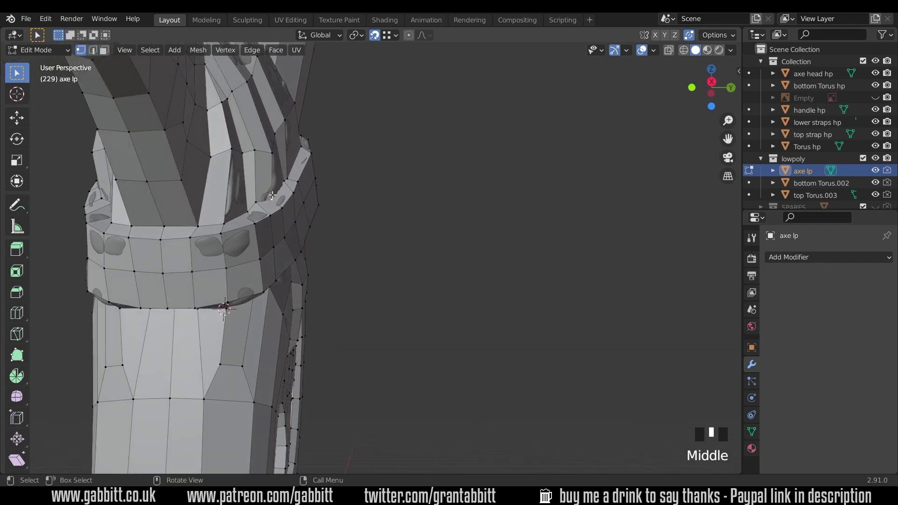
key(g)
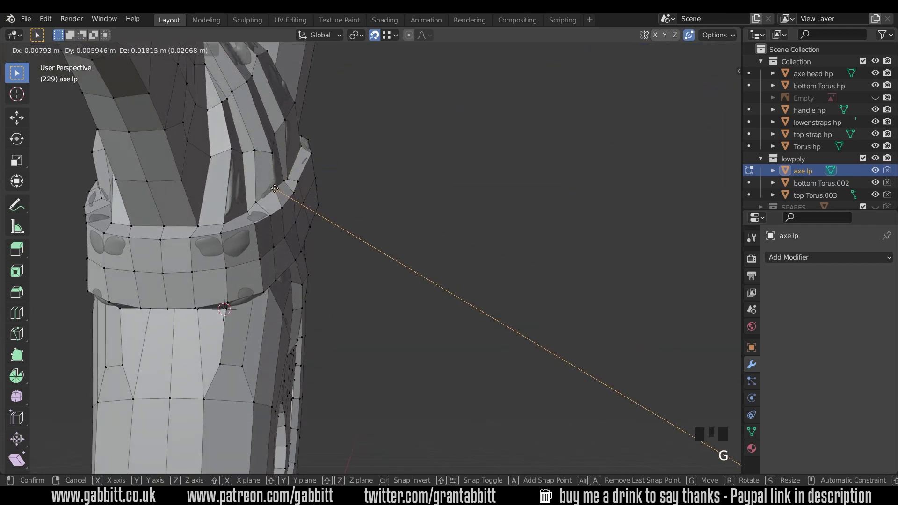
click(274, 189)
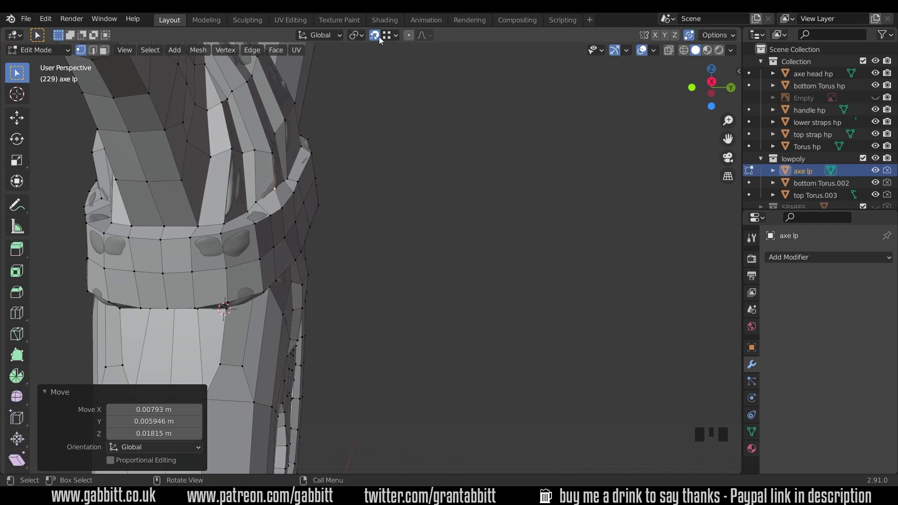
click(391, 36)
click(364, 107)
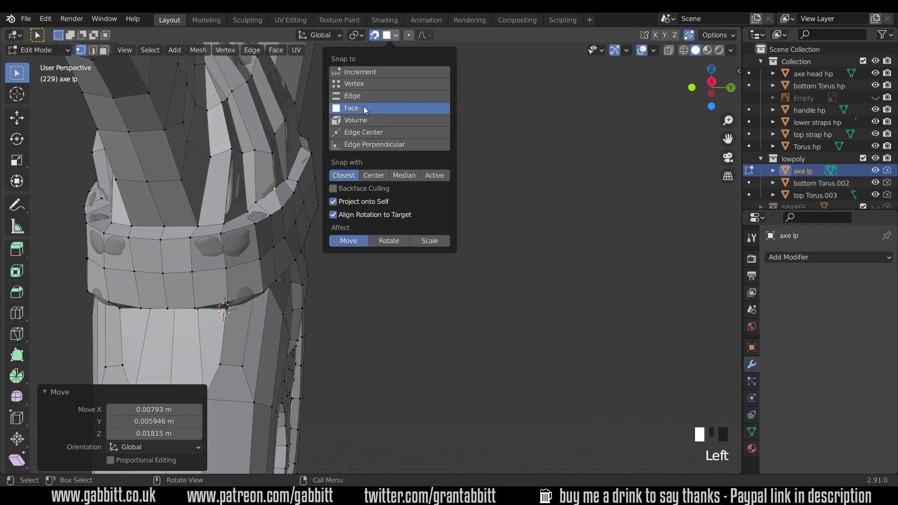
middle_drag(417, 209, 327, 234)
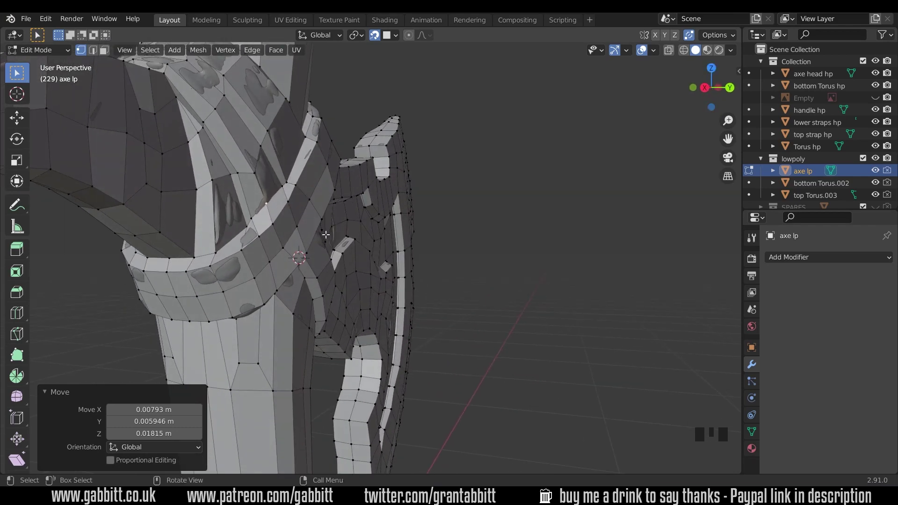
Step: Select both end-cap faces at the bottom of the handle and hide the high-poly collection
shift+middle_drag(217, 250, 389, 168)
scroll(299, 327, down, 3)
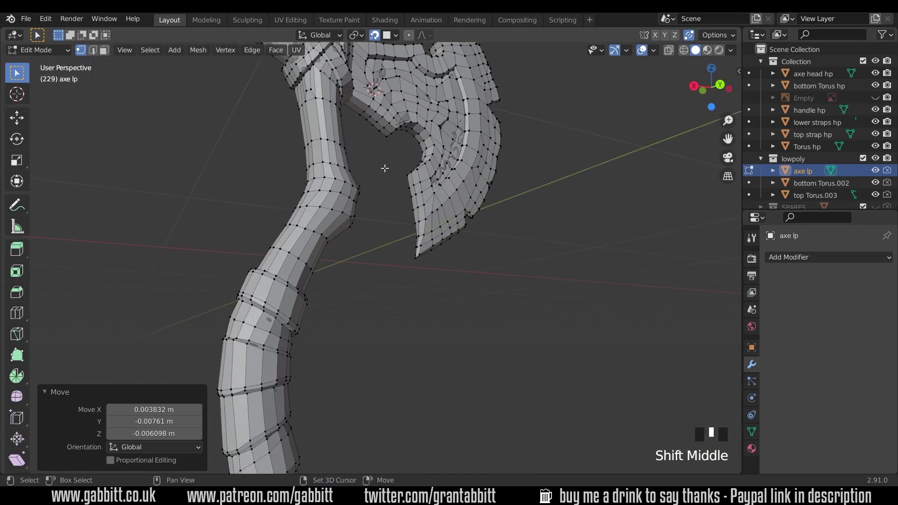
scroll(417, 295, down, 3)
shift+middle_drag(418, 295, 307, 226)
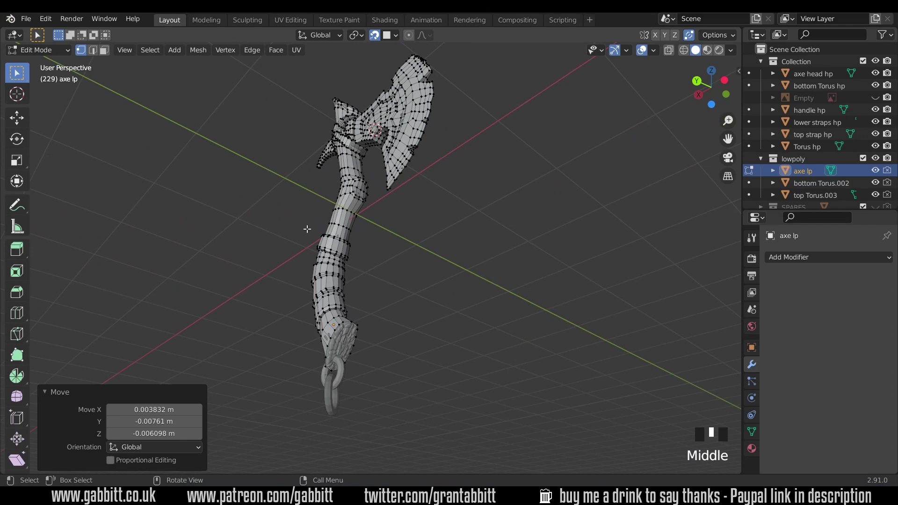
scroll(394, 316, up, 3)
shift+middle_drag(395, 317, 331, 206)
scroll(331, 206, up, 4)
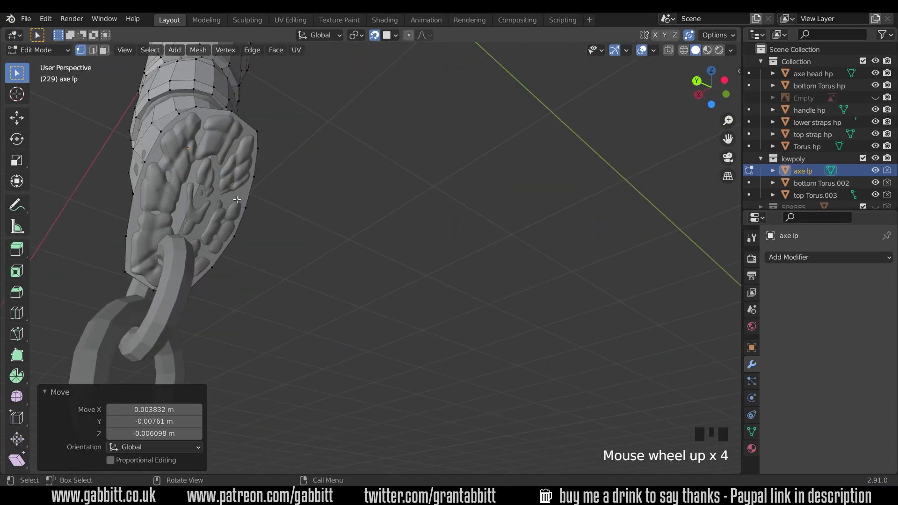
shift+middle_drag(237, 200, 267, 184)
key(3)
click(267, 185)
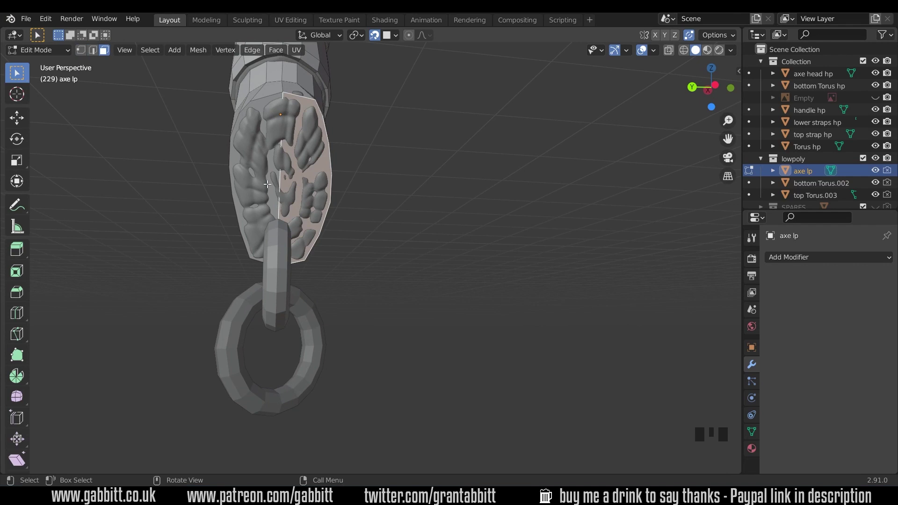
scroll(267, 185, up, 2)
shift+middle_drag(296, 227, 300, 247)
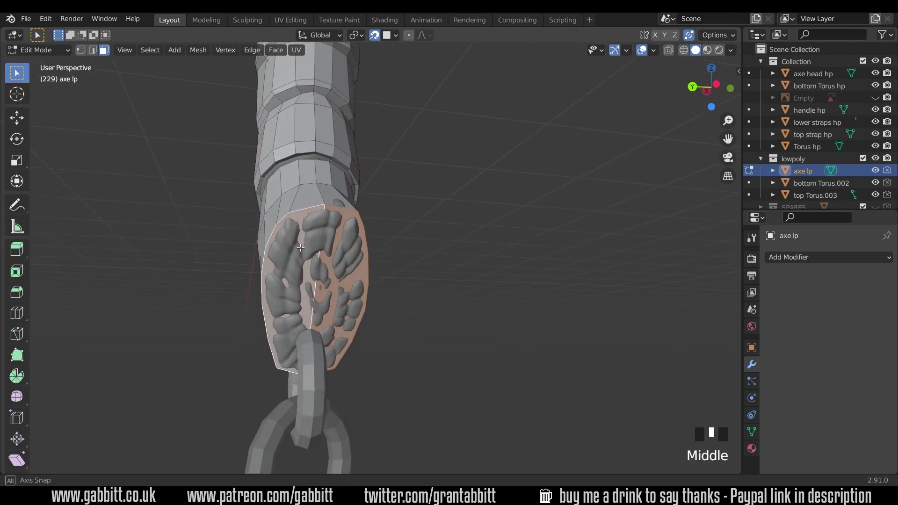
click(876, 61)
middle_drag(372, 270, 316, 252)
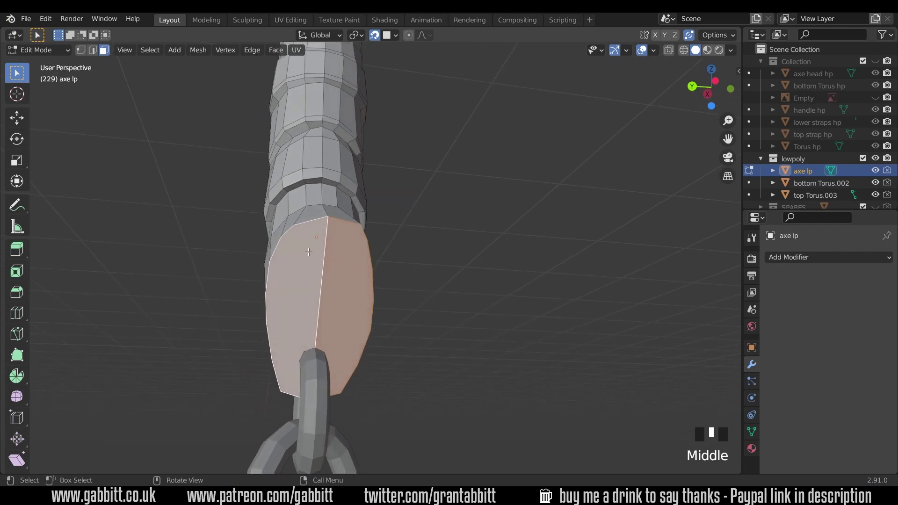
Step: Knife two horizontal cuts across the upper part of the handle's end cap, joining opposite rim vertices
key(k)
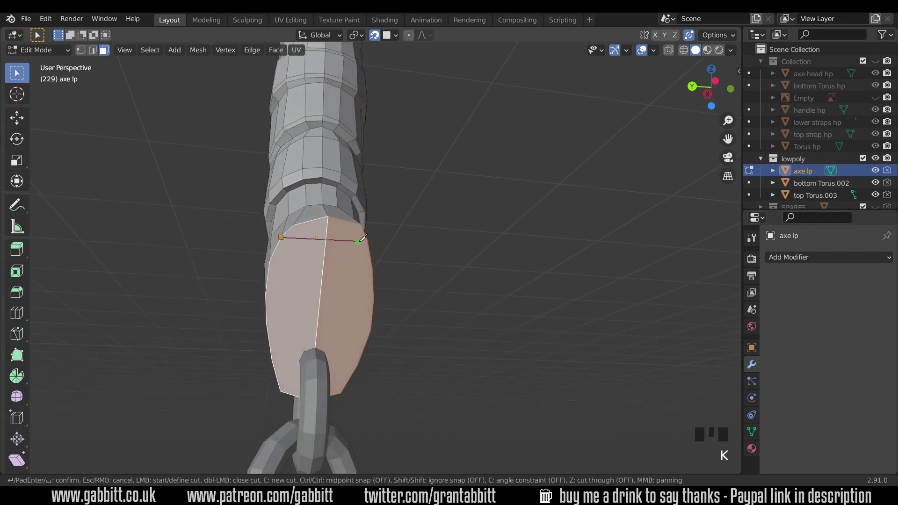
middle_drag(360, 241, 405, 236)
click(404, 236)
key(Return)
key(k)
click(418, 263)
click(324, 273)
key(Return)
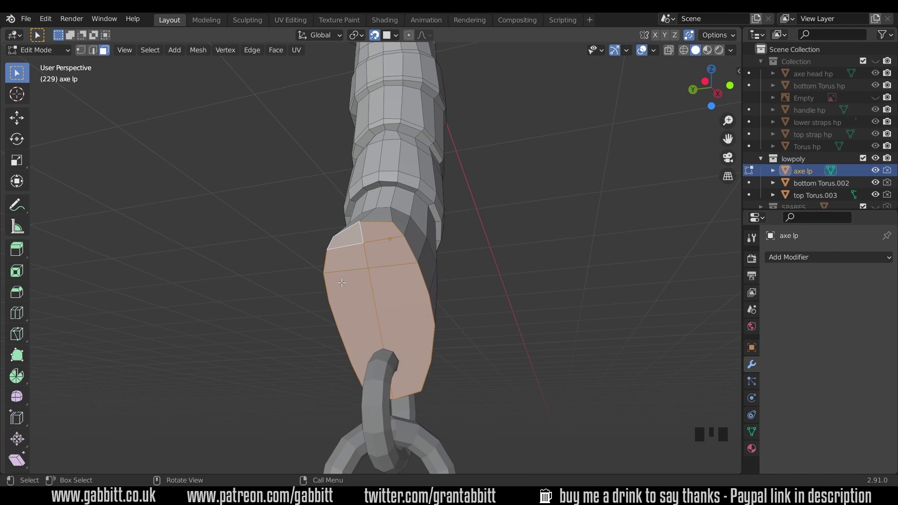
Step: Knife further horizontal cuts across the middle and lower part of the end cap between opposite rim vertices
key(k)
click(429, 295)
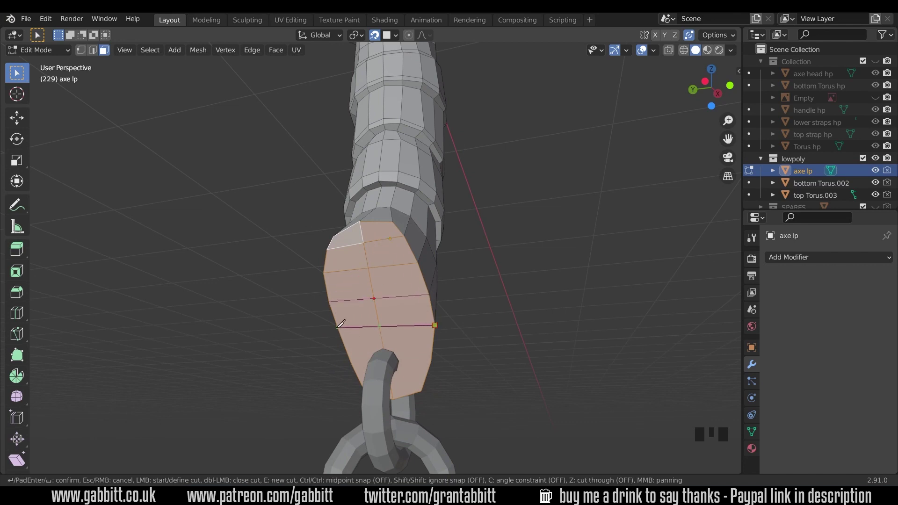
middle_drag(338, 328, 416, 325)
click(177, 290)
key(e)
click(173, 320)
middle_drag(160, 337, 64, 316)
click(392, 367)
key(Return)
middle_drag(456, 349, 377, 338)
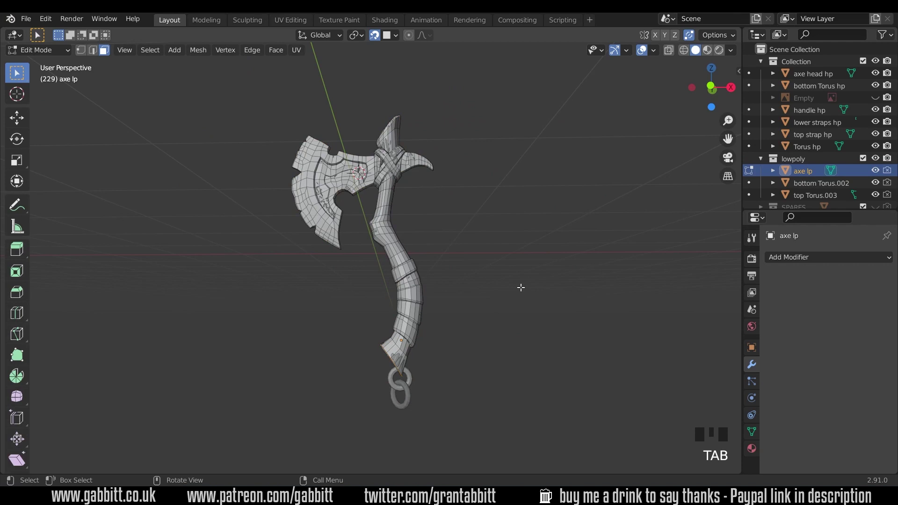